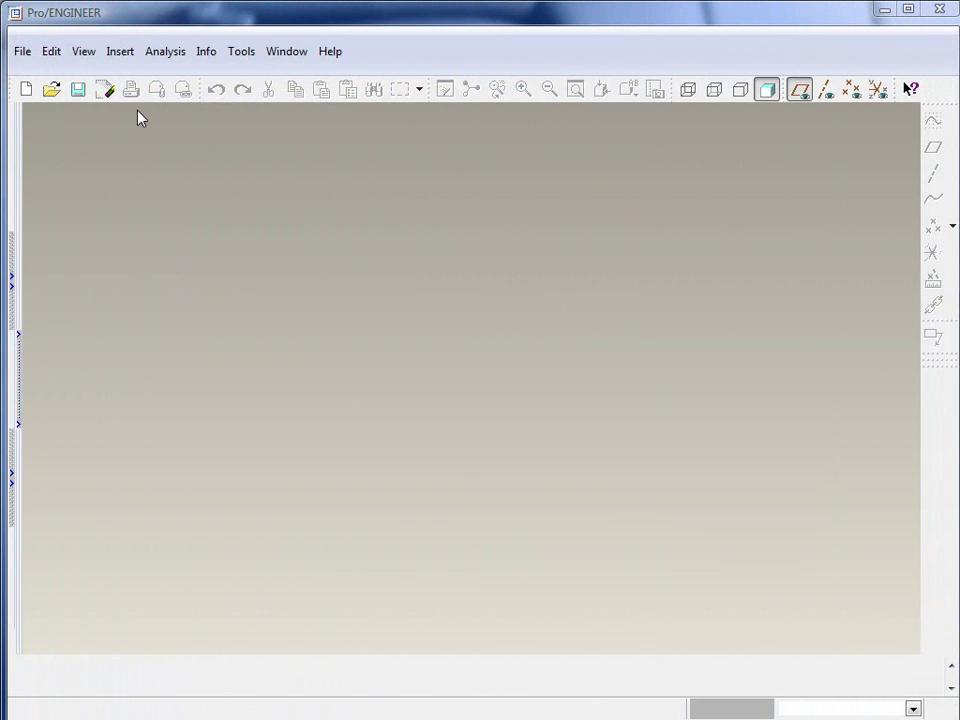
- Bring up the File Open browser on the AA1_WildFire3 folder, listing base.prt and motor_assy.asm
click(52, 90)
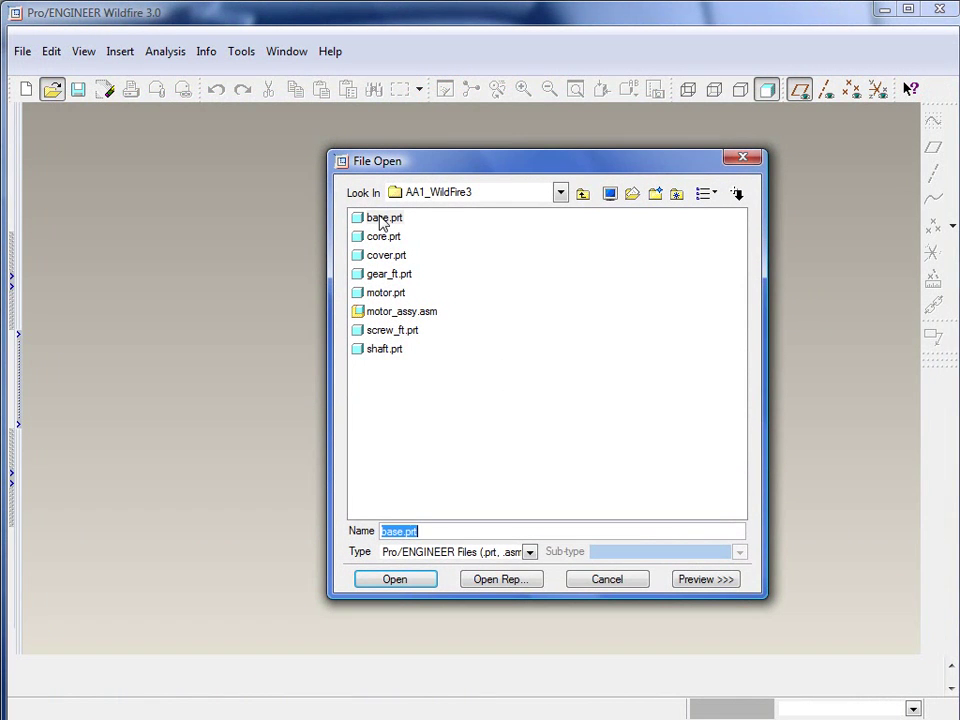
- Select gear_ft.prt so its name fills the File Open Name field
click(385, 274)
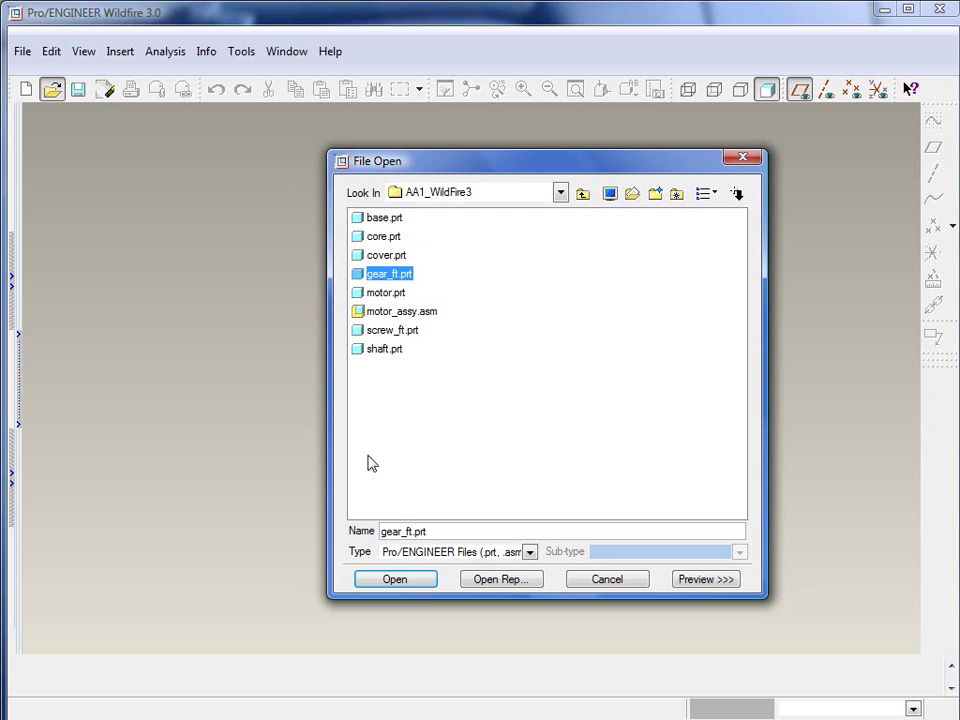
- Open gear_ft.prt and restore its Default Orientation saved view
click(396, 579)
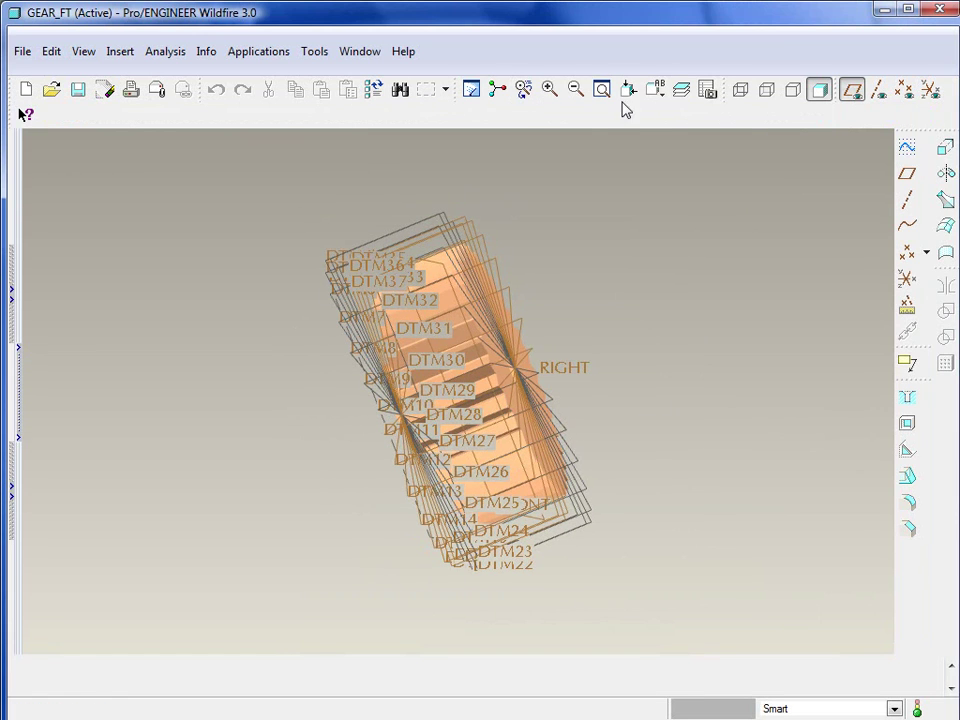
click(655, 89)
click(680, 131)
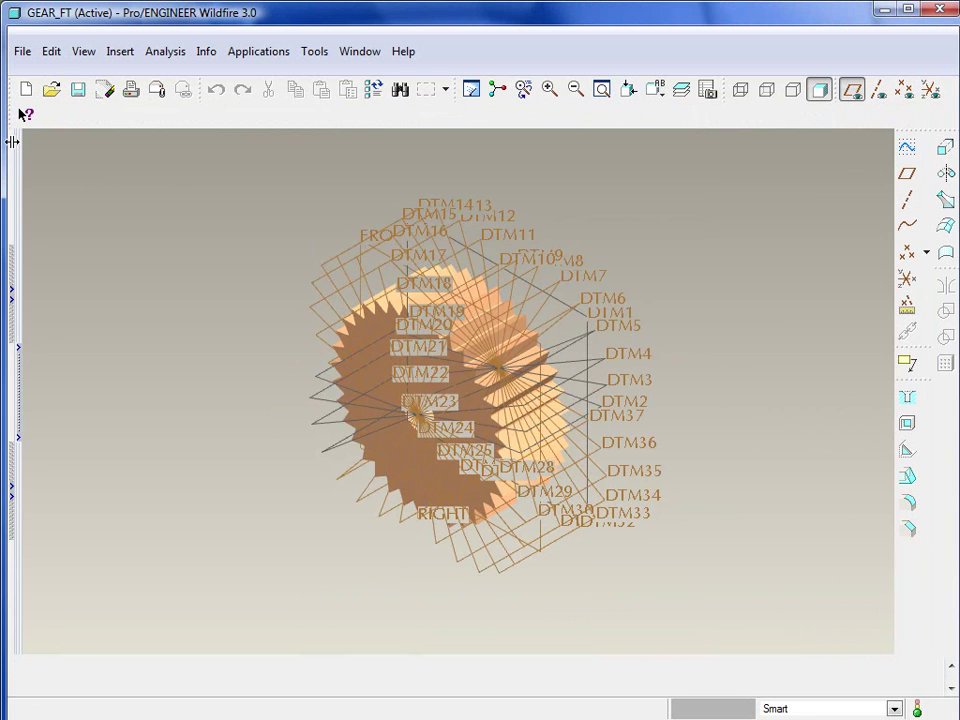
- Show a narrowed feature tree, spin the gear toward the viewer and turn on Spin Center display
click(12, 142)
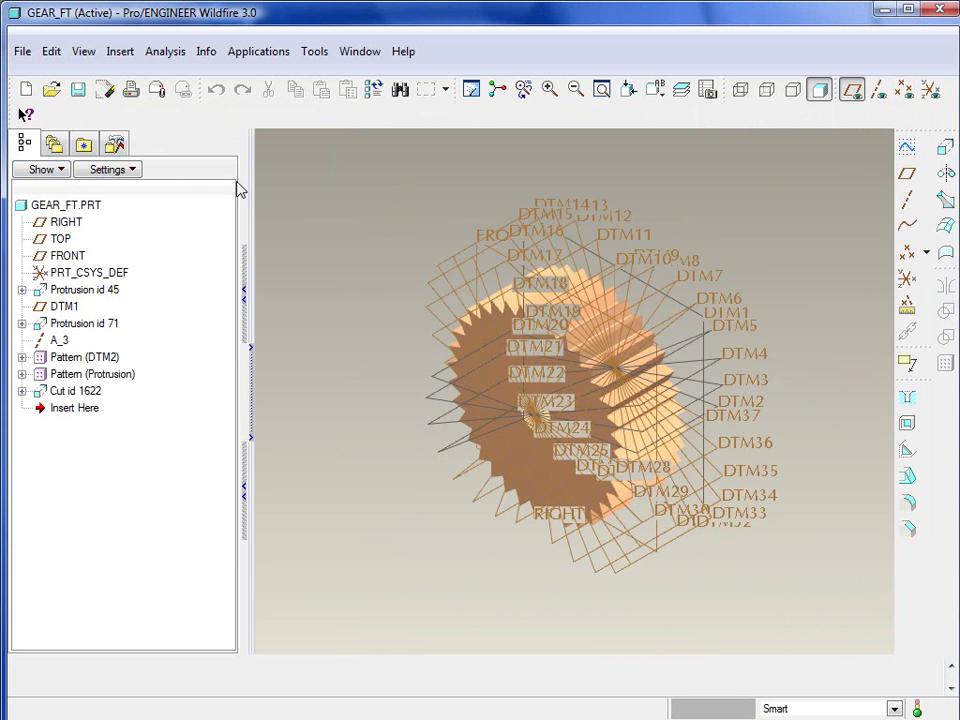
drag(244, 178, 178, 198)
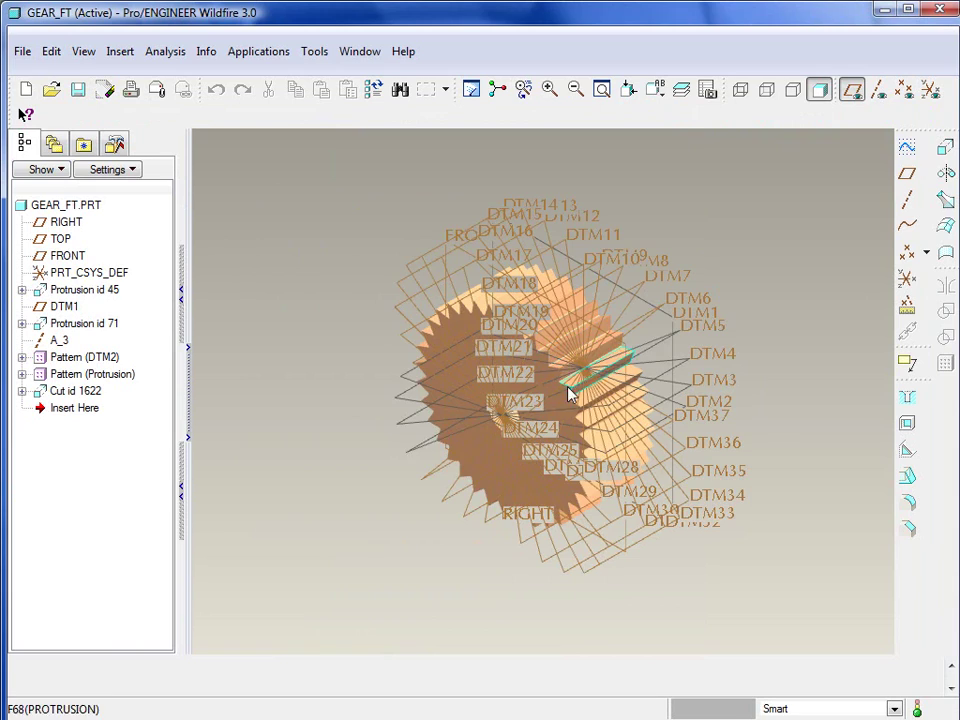
mouse_move(568, 393)
middle_down()
mouse_move(551, 392)
mouse_move(570, 388)
mouse_move(525, 441)
mouse_move(407, 428)
mouse_move(566, 422)
mouse_move(580, 375)
mouse_move(616, 372)
mouse_move(560, 400)
mouse_move(680, 388)
middle_up()
click(497, 89)
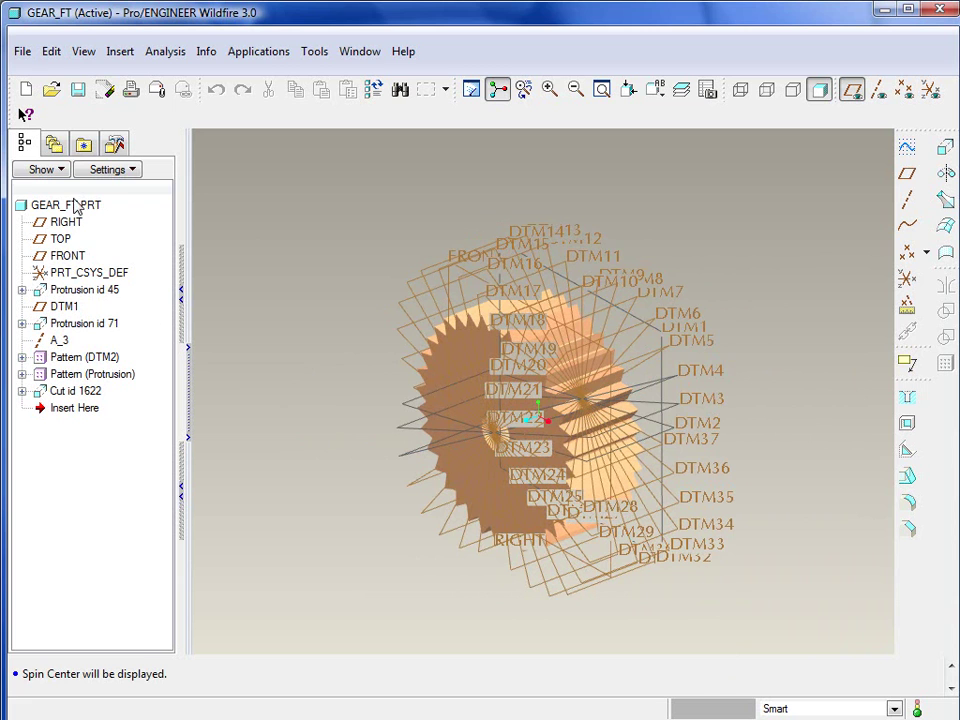
- Switch the navigator to the Layer Tree and inspect the DTM1 and DTM37 datum planes
click(38, 170)
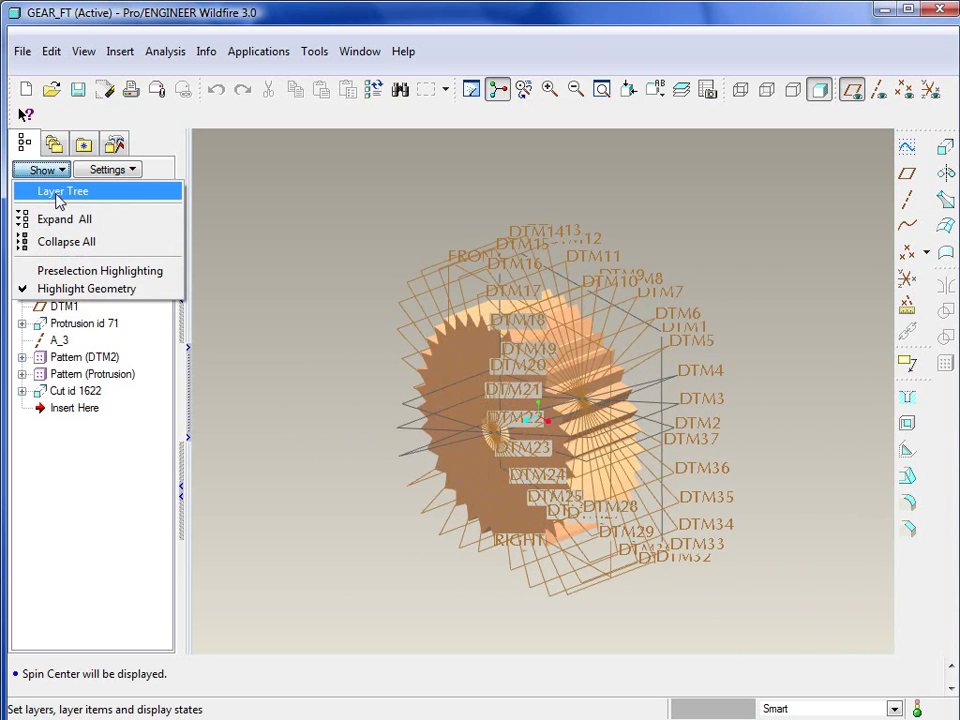
click(60, 192)
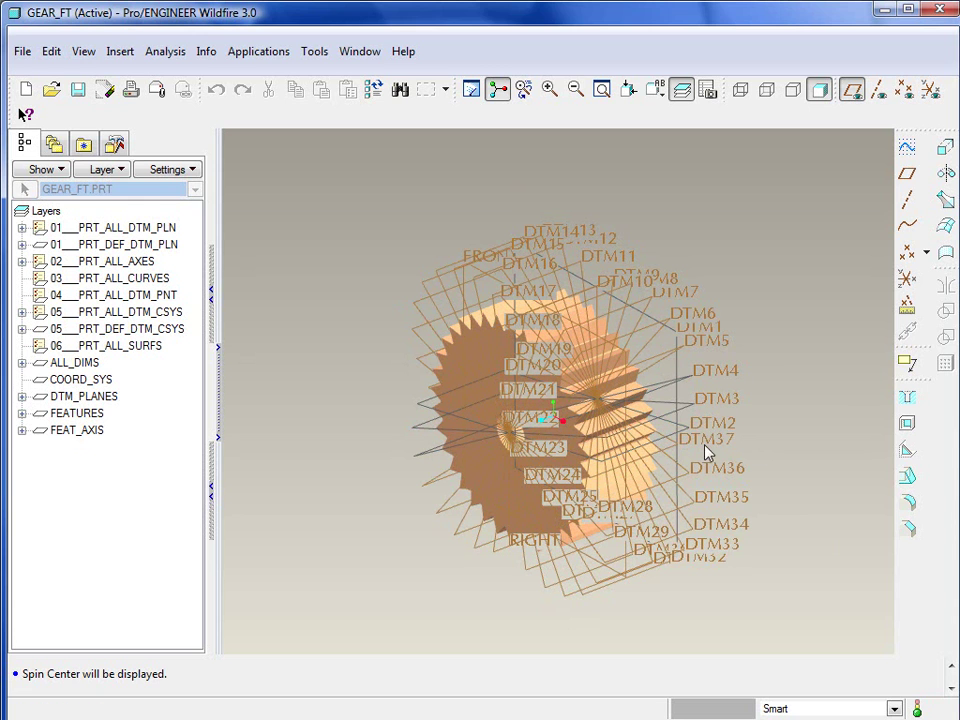
click(676, 367)
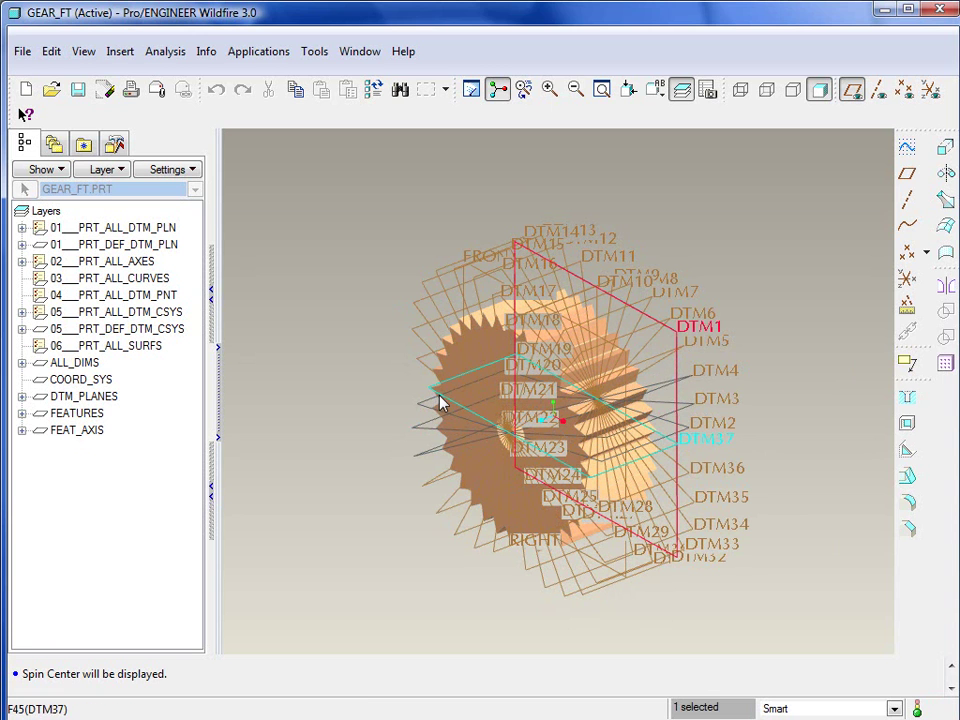
click(449, 430)
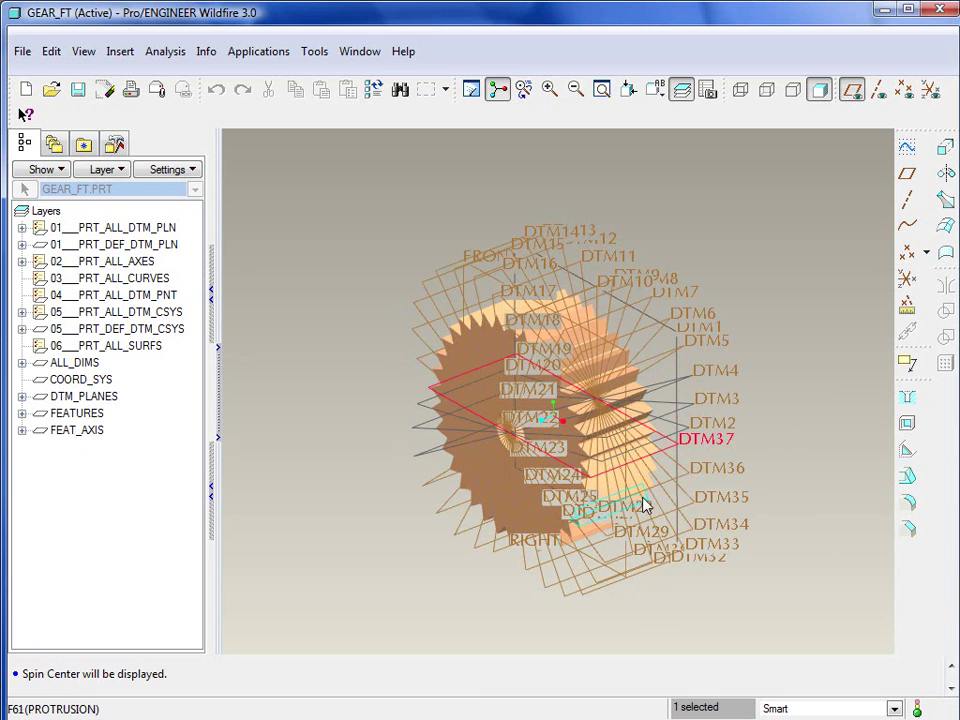
click(812, 270)
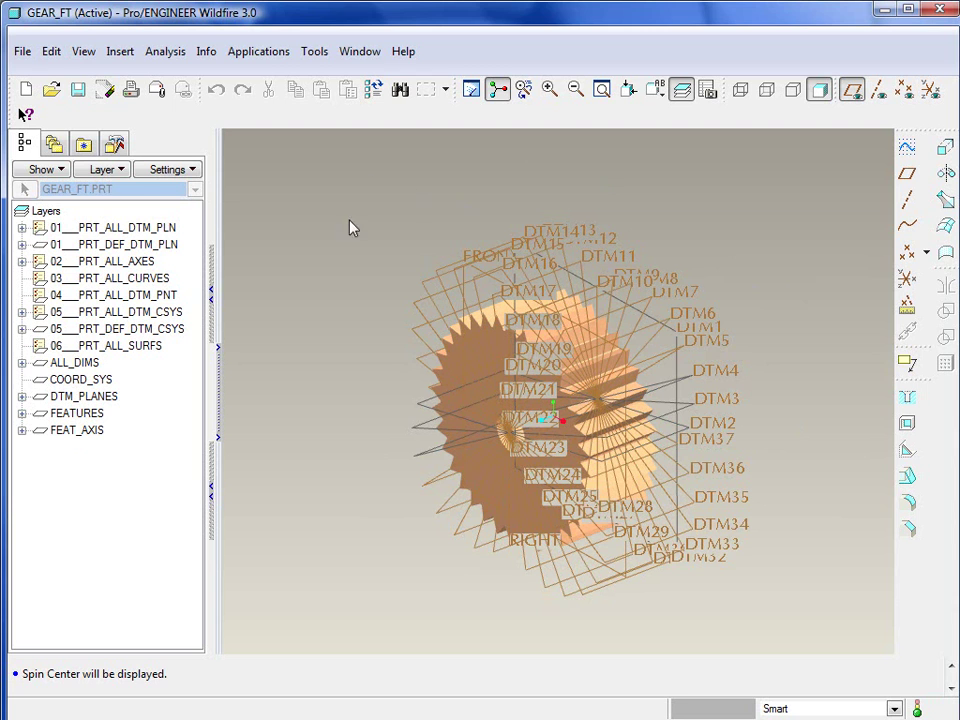
click(45, 170)
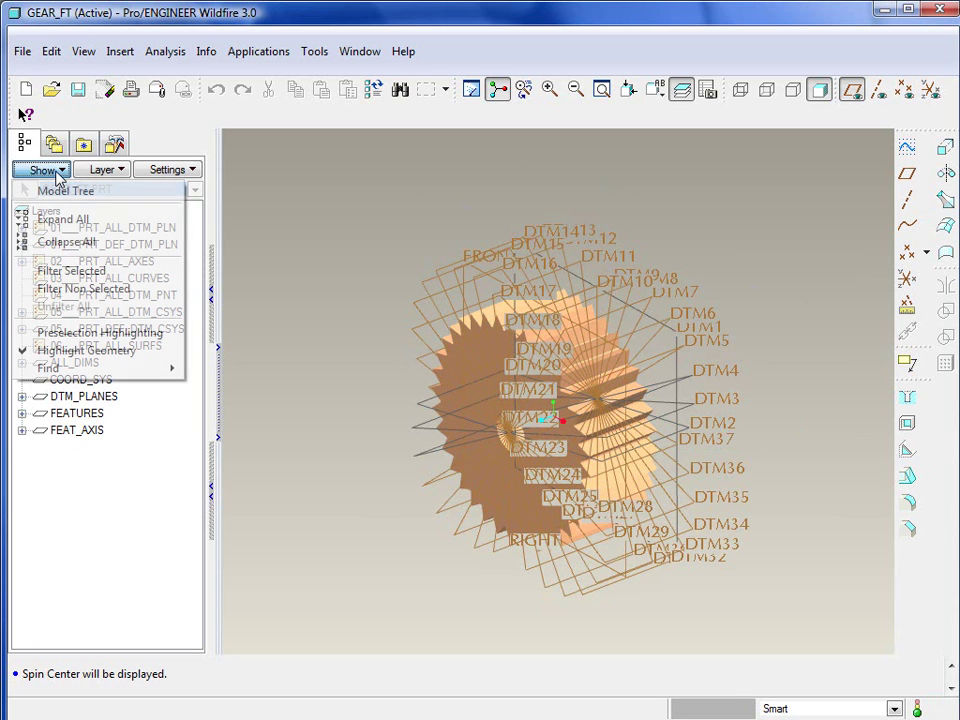
- Create new layer LAY0001 with Independent rules and start editing its rules
click(120, 172)
click(120, 172)
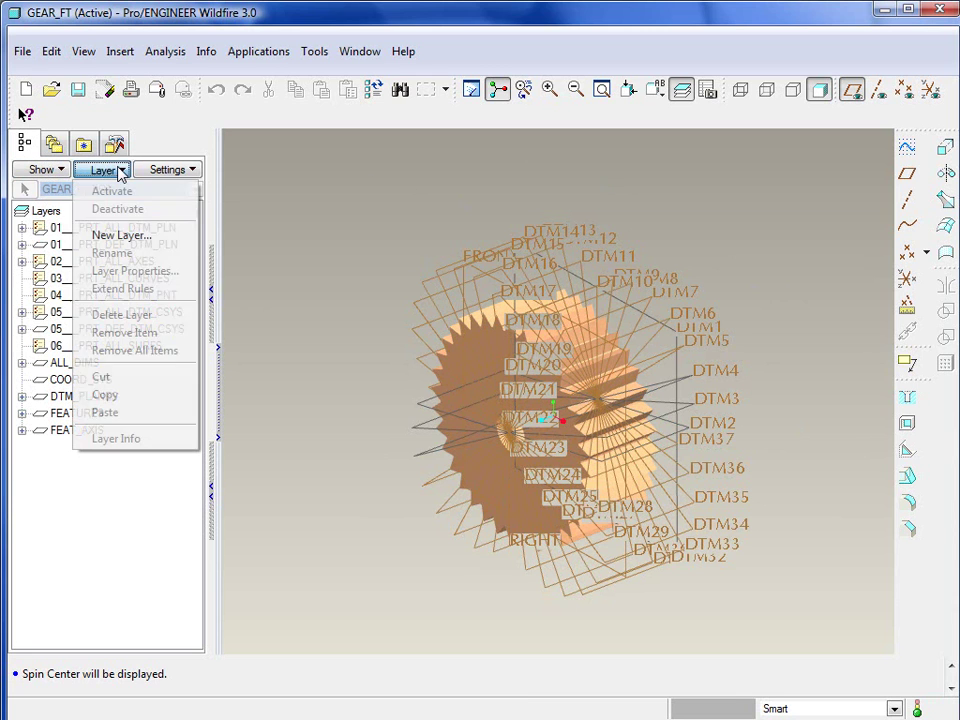
click(94, 236)
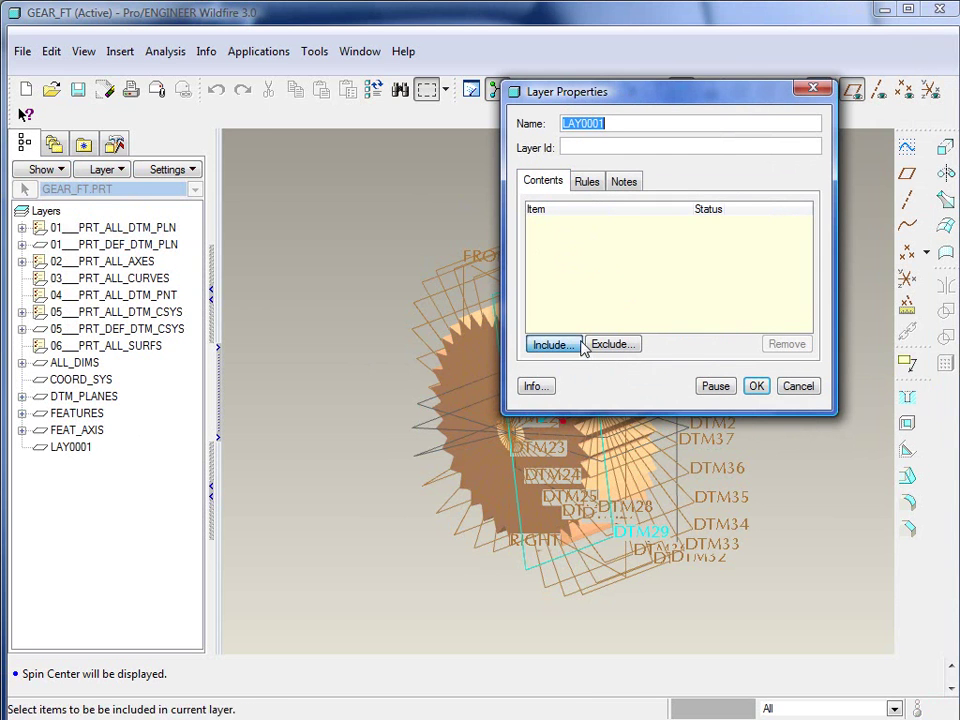
click(587, 184)
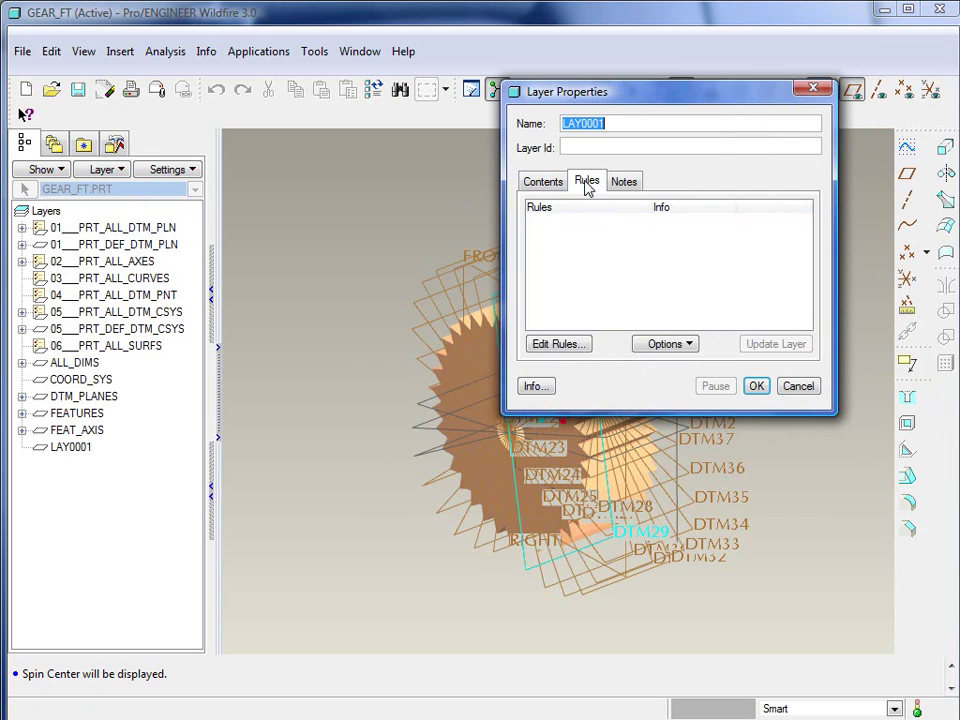
click(660, 345)
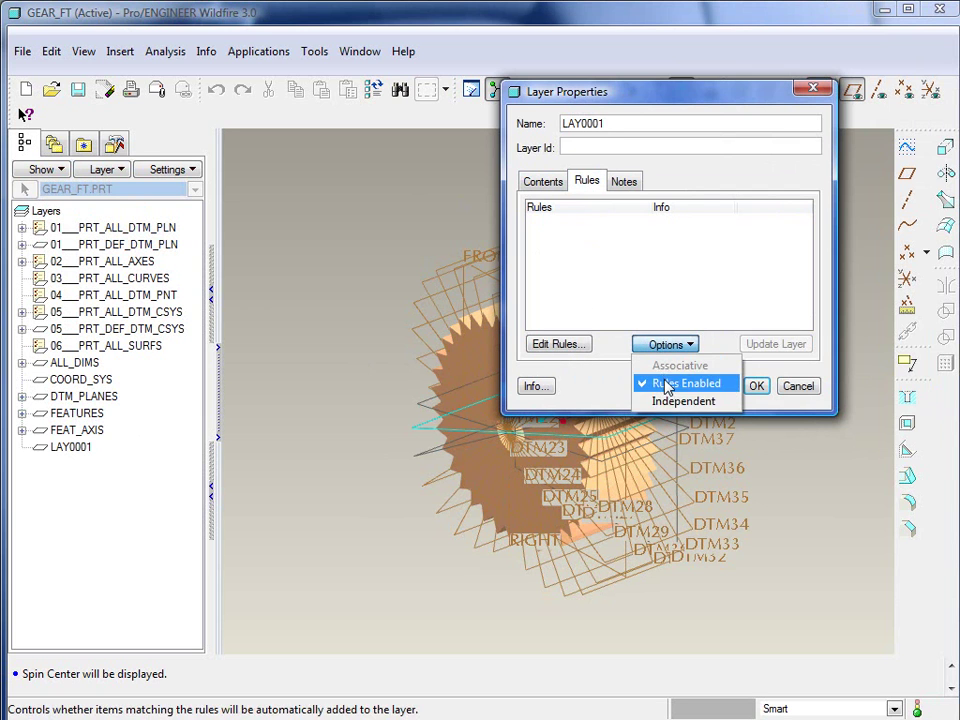
click(670, 402)
click(560, 345)
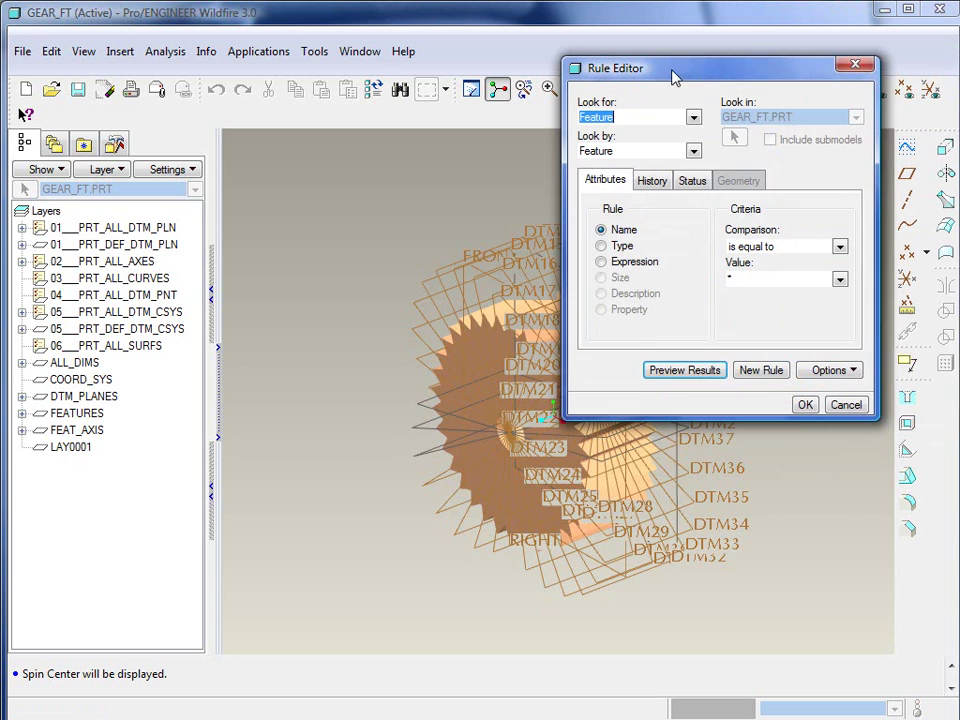
- Set a Type rule equal to category Datum, value Datum Plane, and preview the 40 matches
click(617, 247)
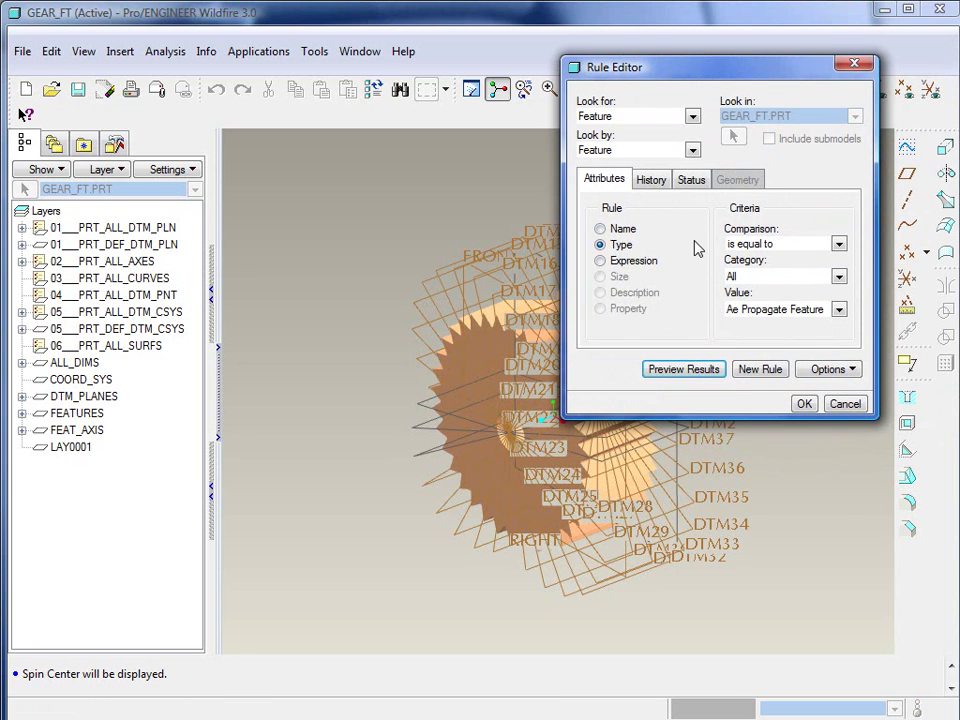
click(840, 244)
click(841, 246)
click(838, 277)
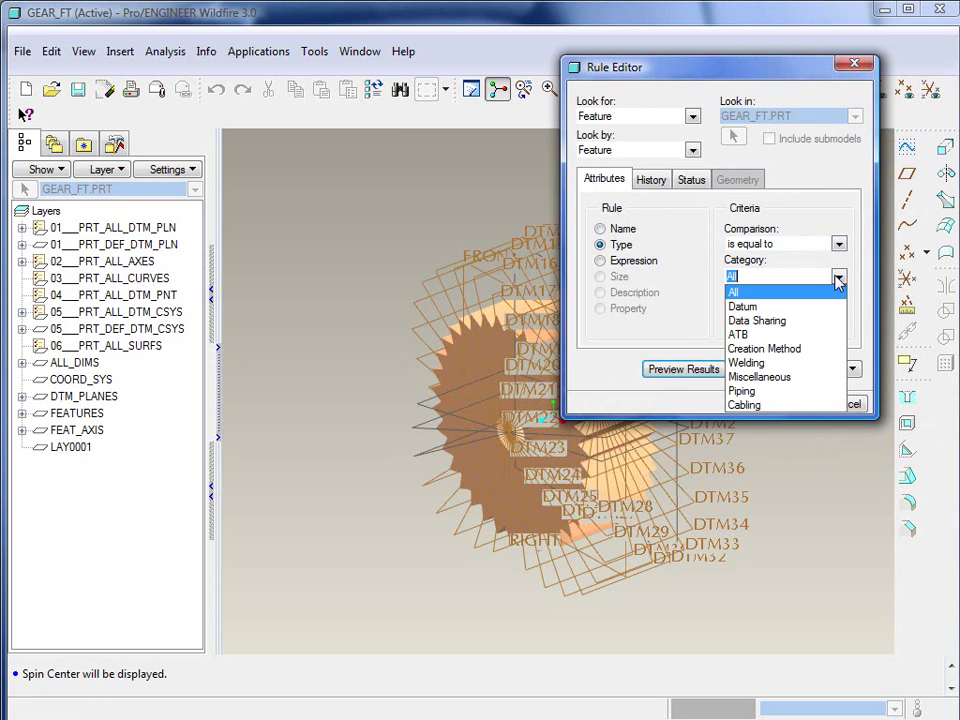
click(826, 306)
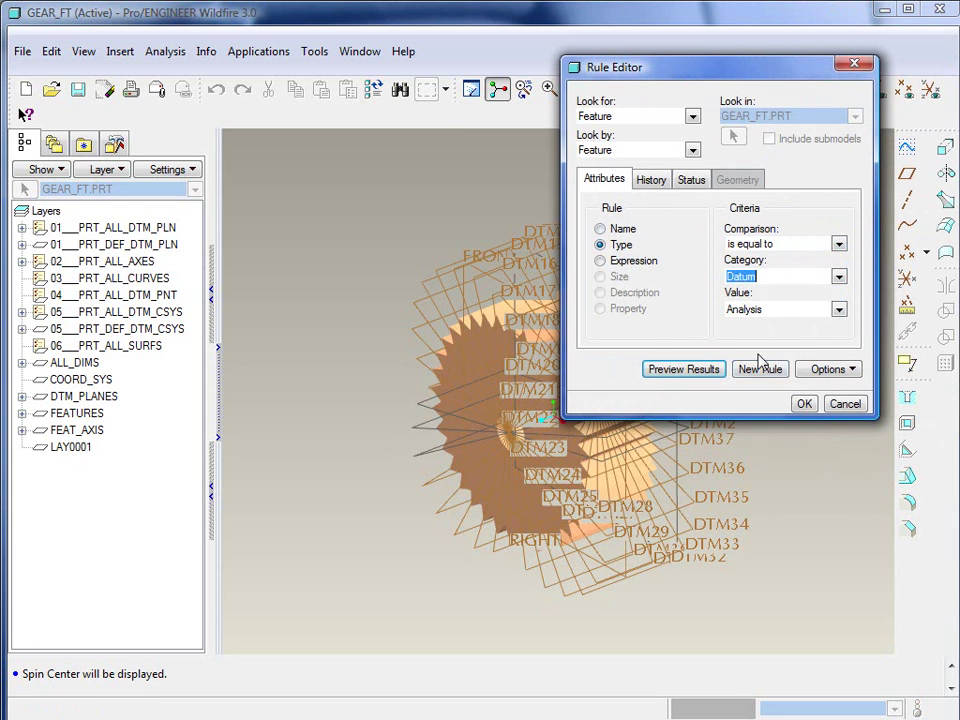
click(838, 309)
click(782, 382)
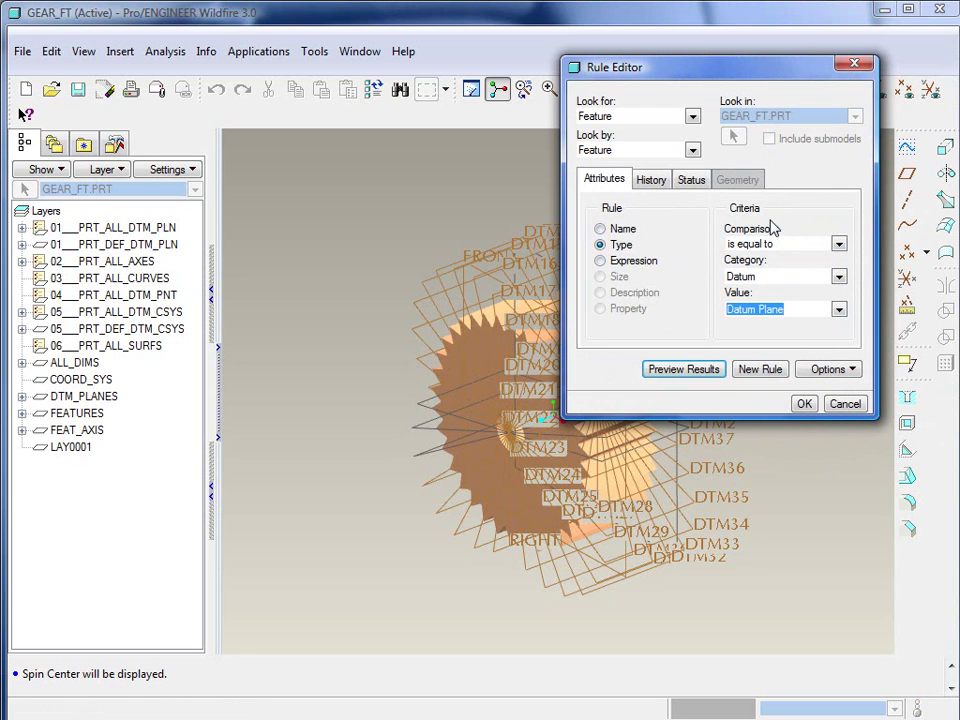
click(716, 372)
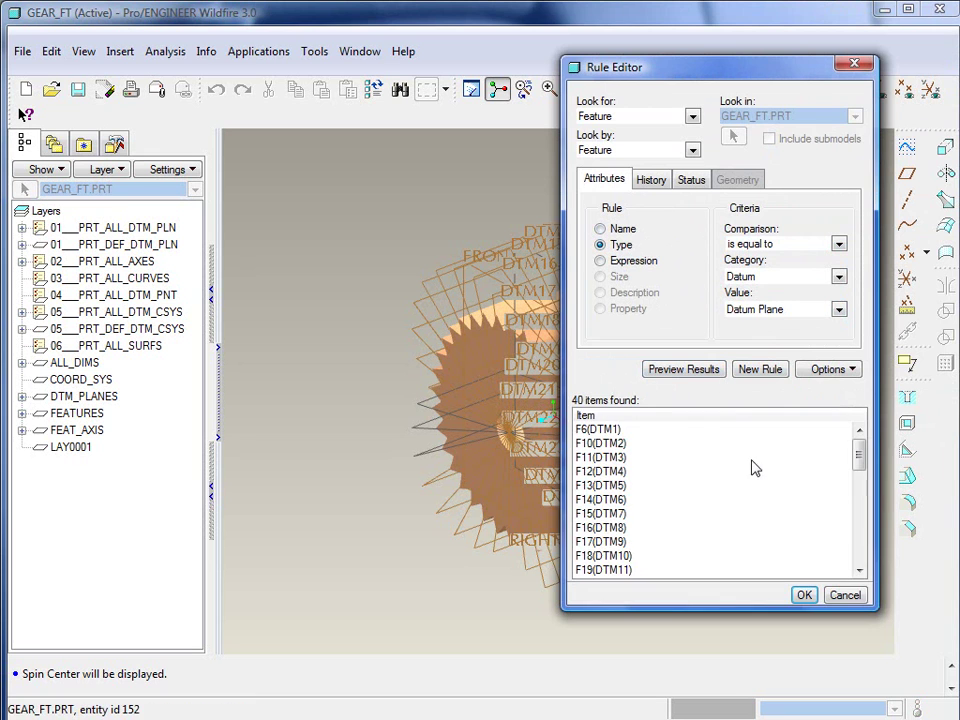
drag(860, 456, 845, 437)
- Accept the datum-plane rule as Associative and rename layer LAY0001 to pattern_dtm
click(804, 595)
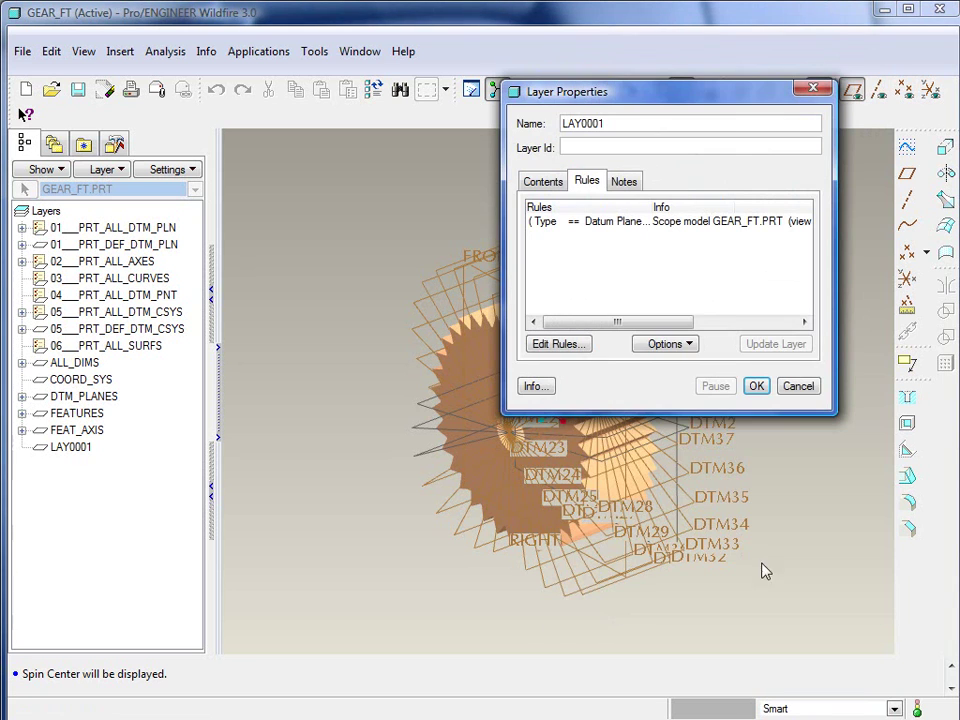
click(672, 346)
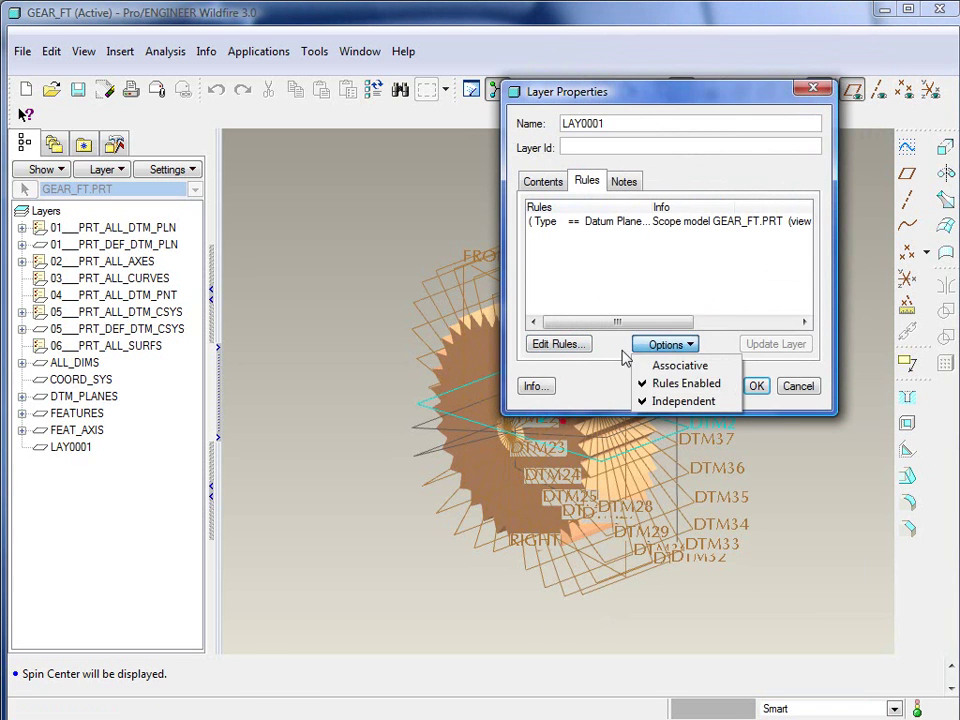
click(678, 365)
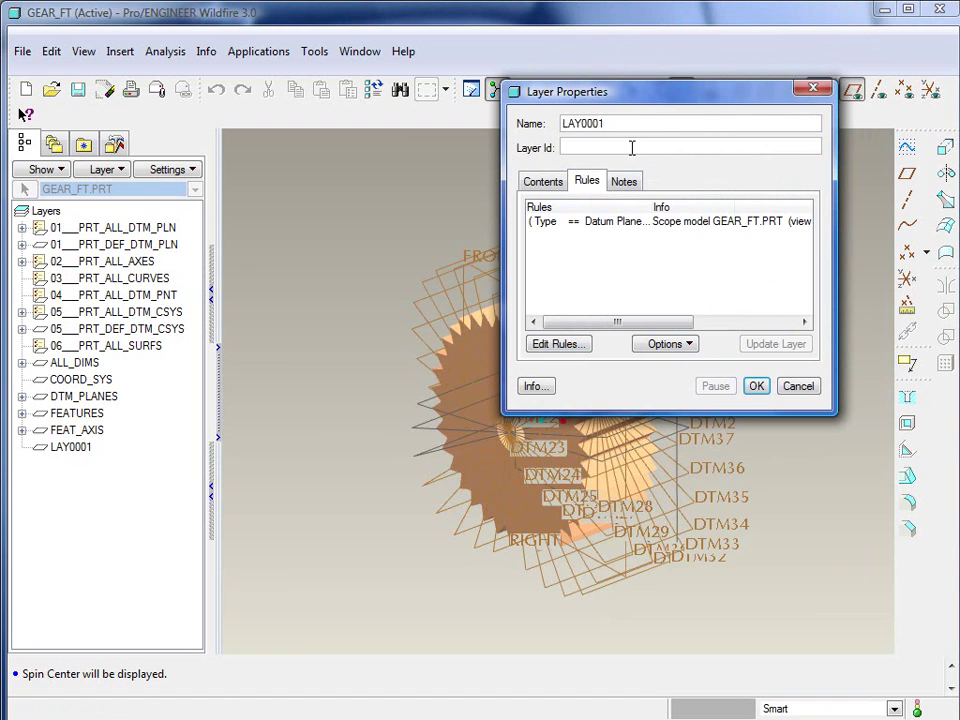
drag(632, 125, 568, 127)
text(pattern_dtm)
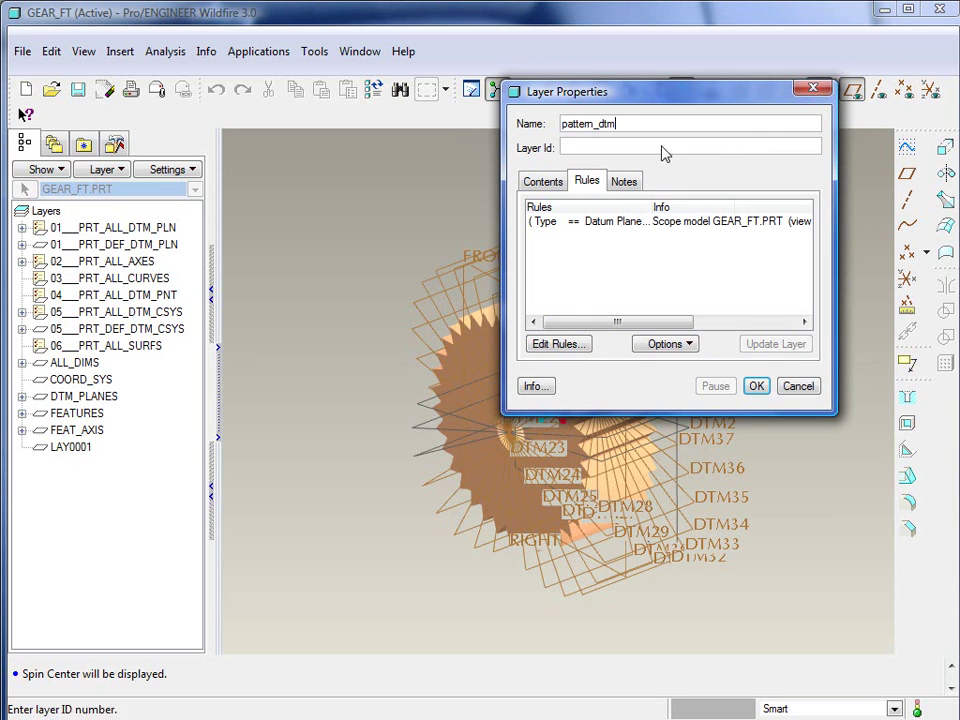
click(757, 386)
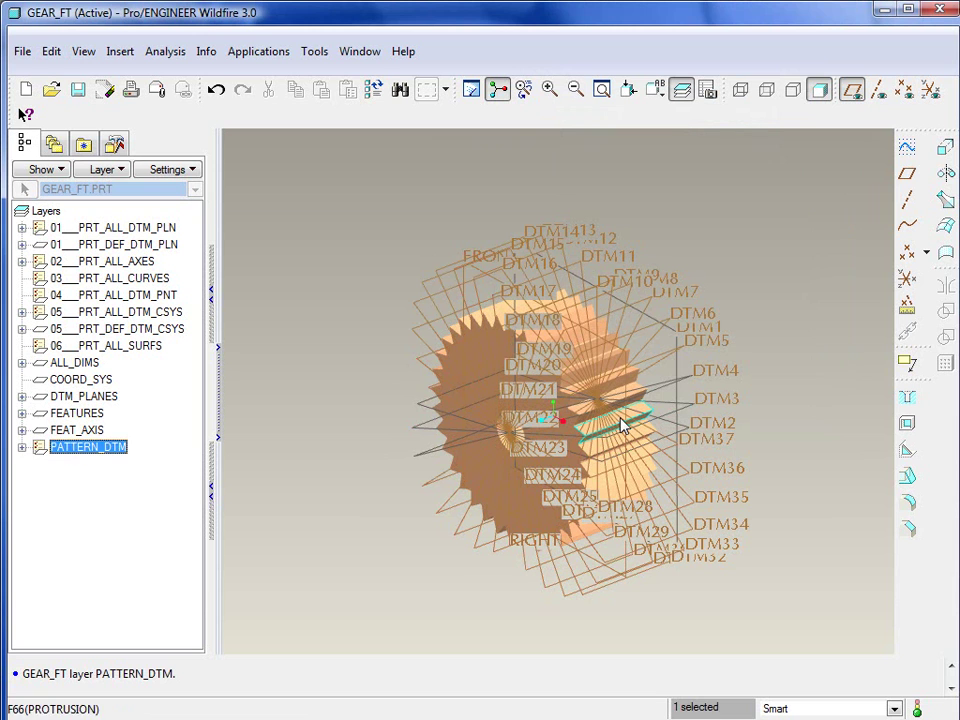
- Hide the PATTERN_DTM layer and repaint so the patterned datum planes vanish from the gear
click(92, 447)
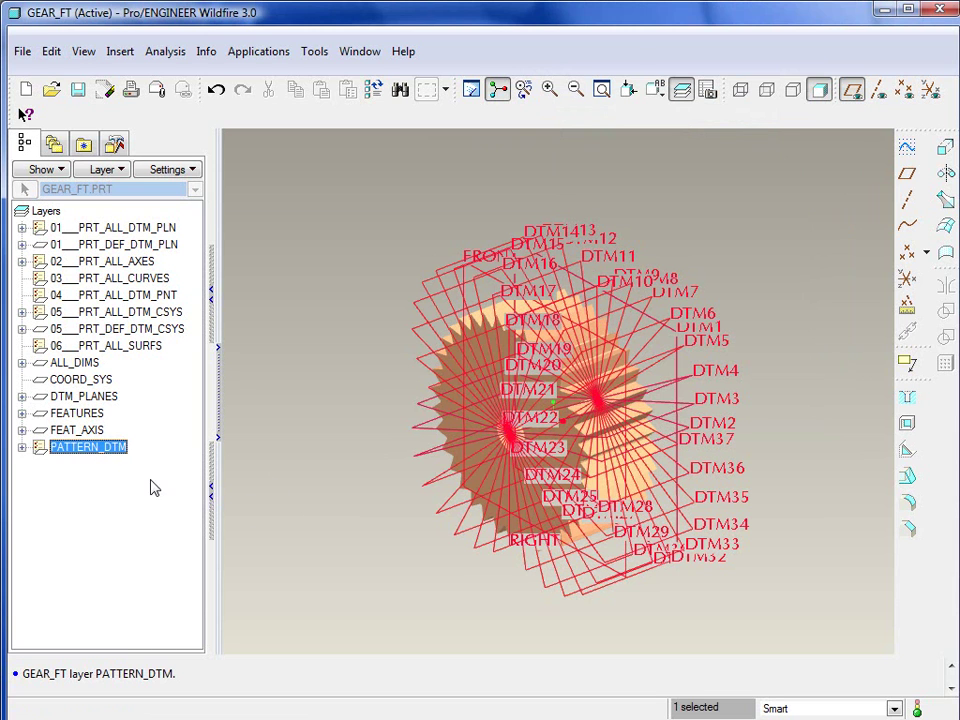
click(395, 479)
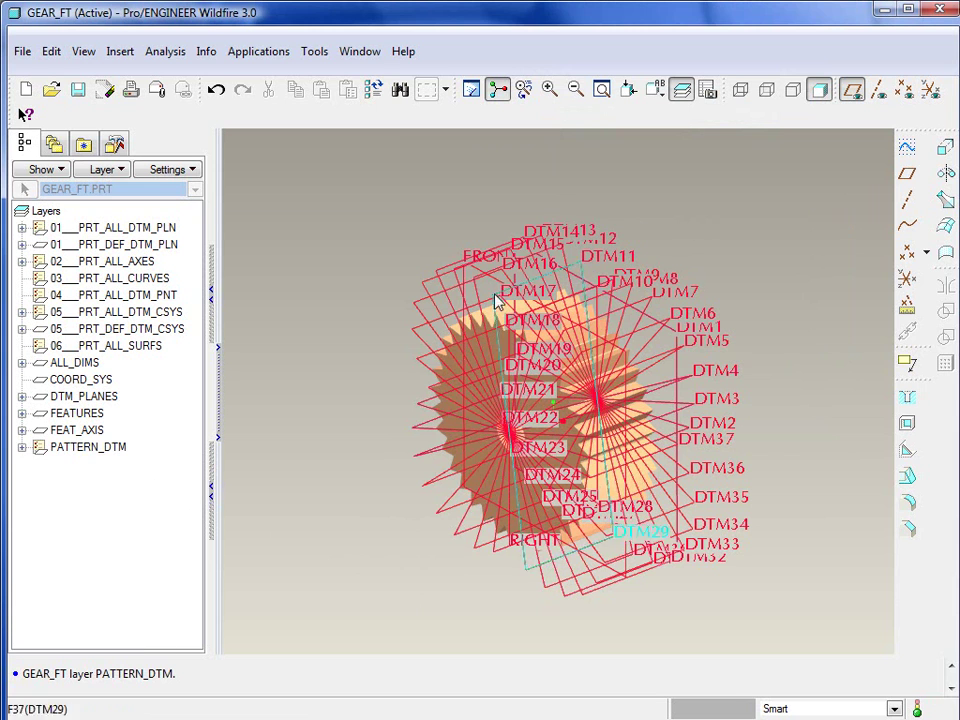
click(470, 91)
right_click(60, 455)
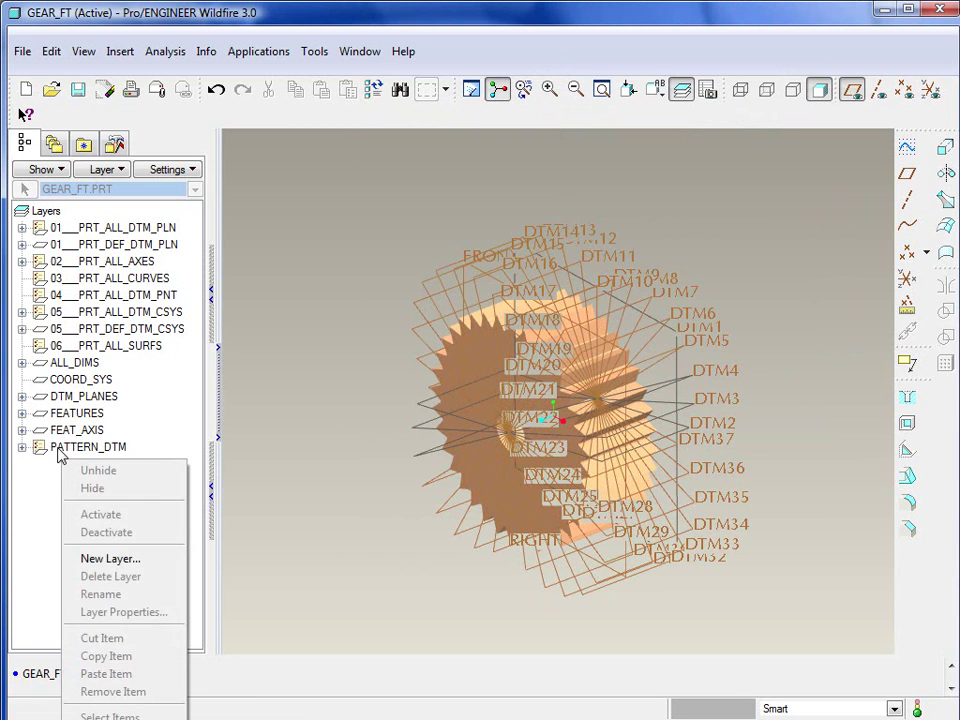
key(Escape)
right_click(60, 449)
key(Escape)
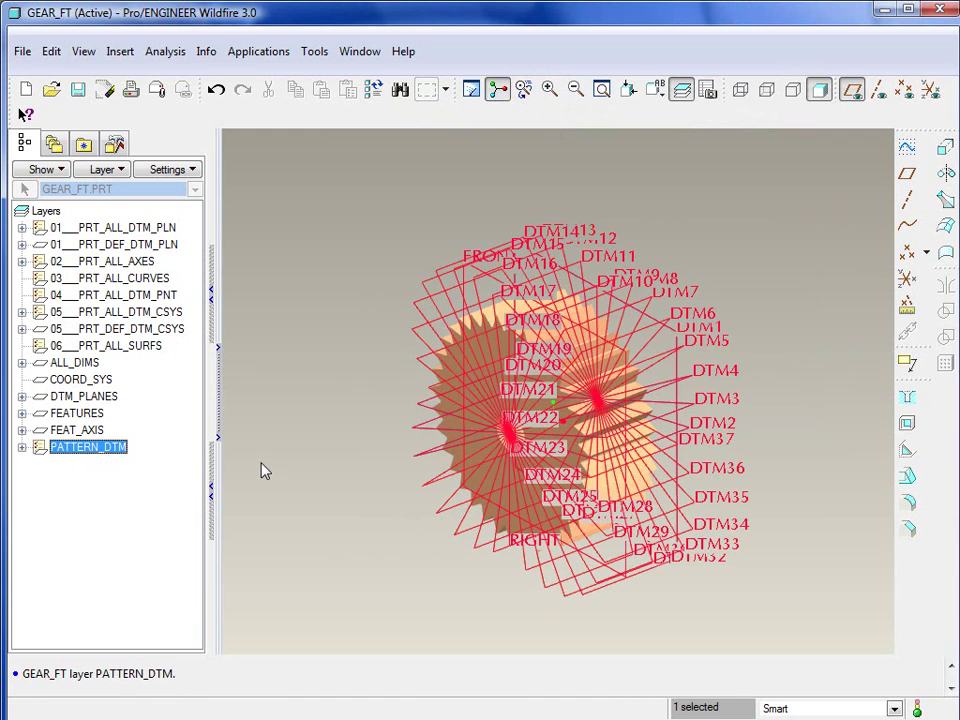
right_click(70, 451)
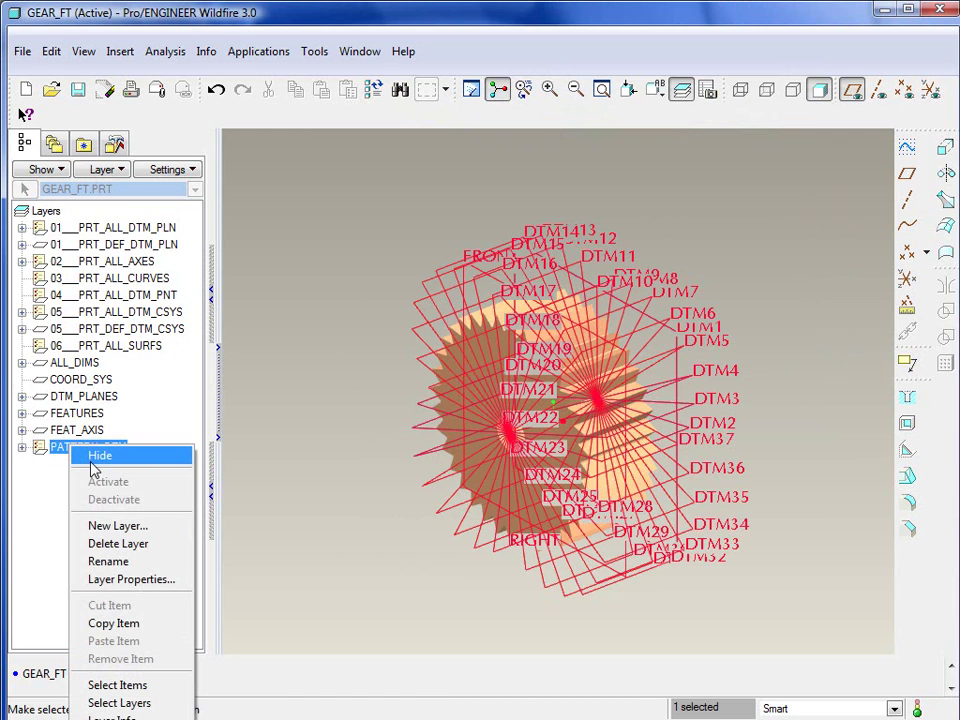
click(93, 457)
click(473, 91)
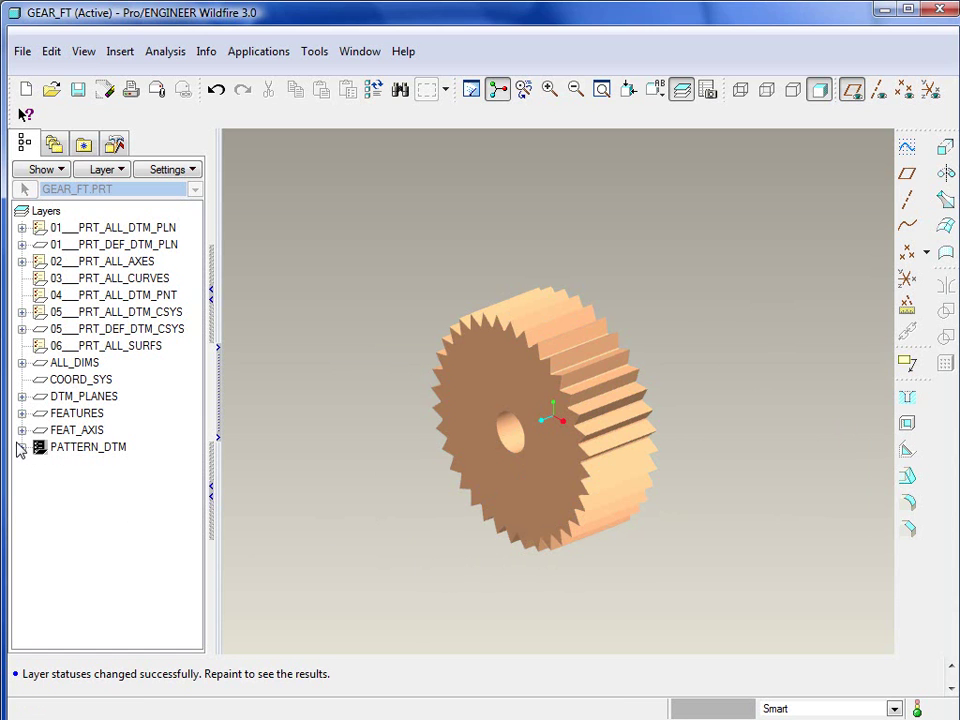
- Open the PATTERN_DTM Layer Properties dialog, moved left and enlarged to list more items
right_click(57, 452)
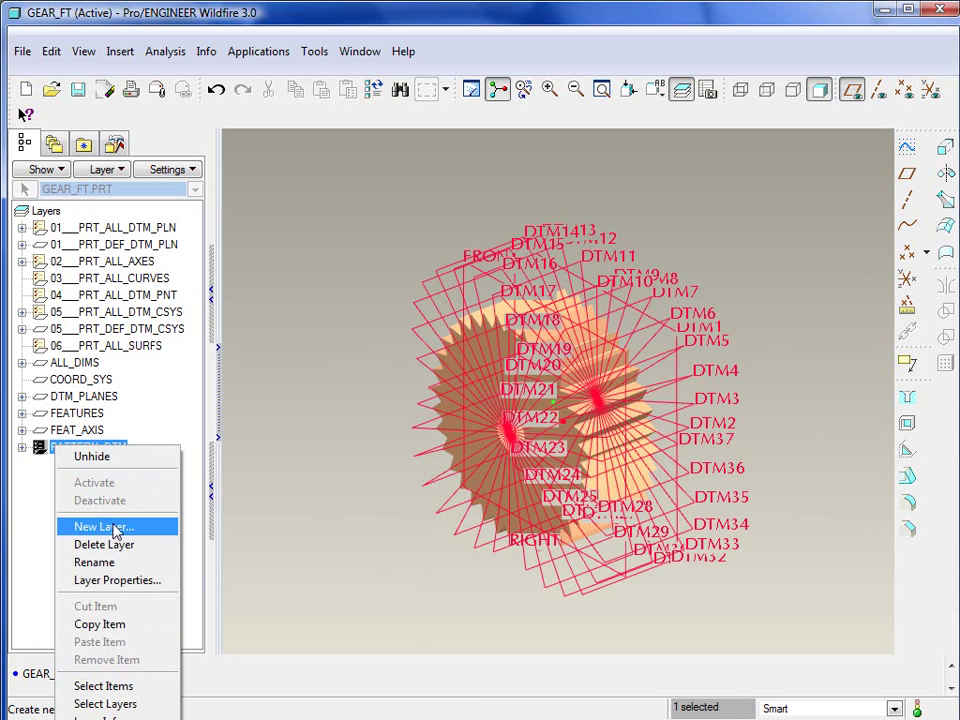
click(117, 580)
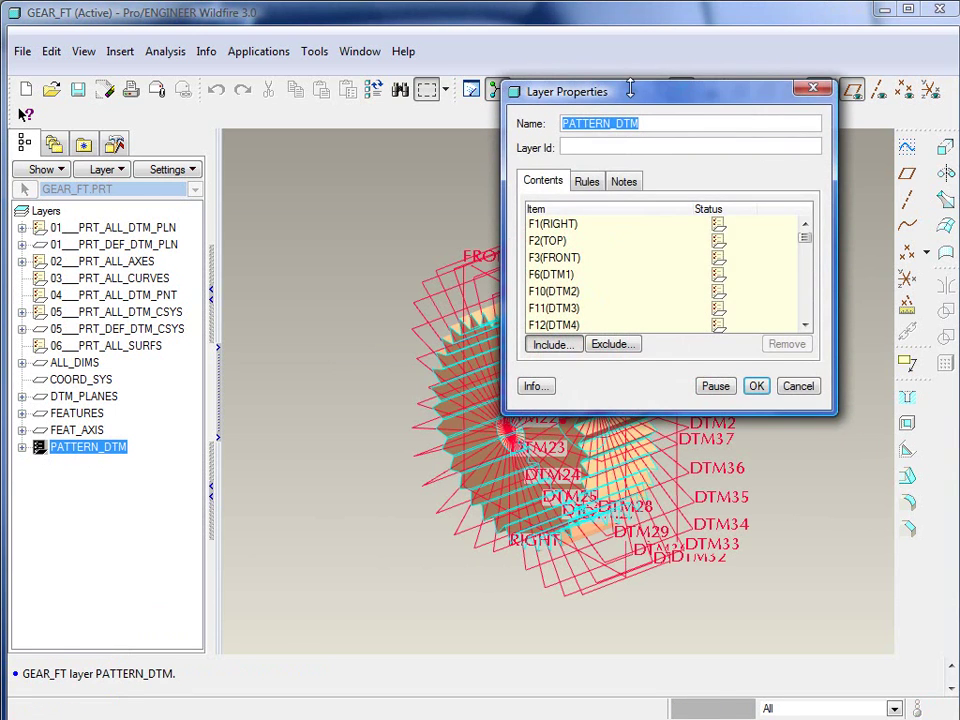
drag(621, 94, 416, 89)
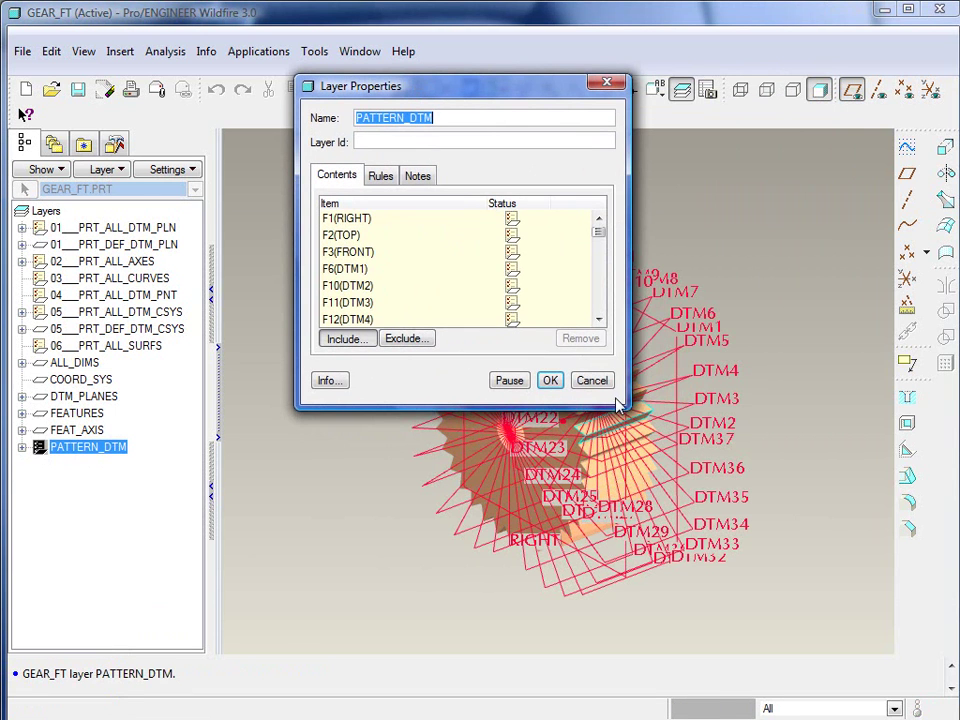
drag(620, 408, 804, 587)
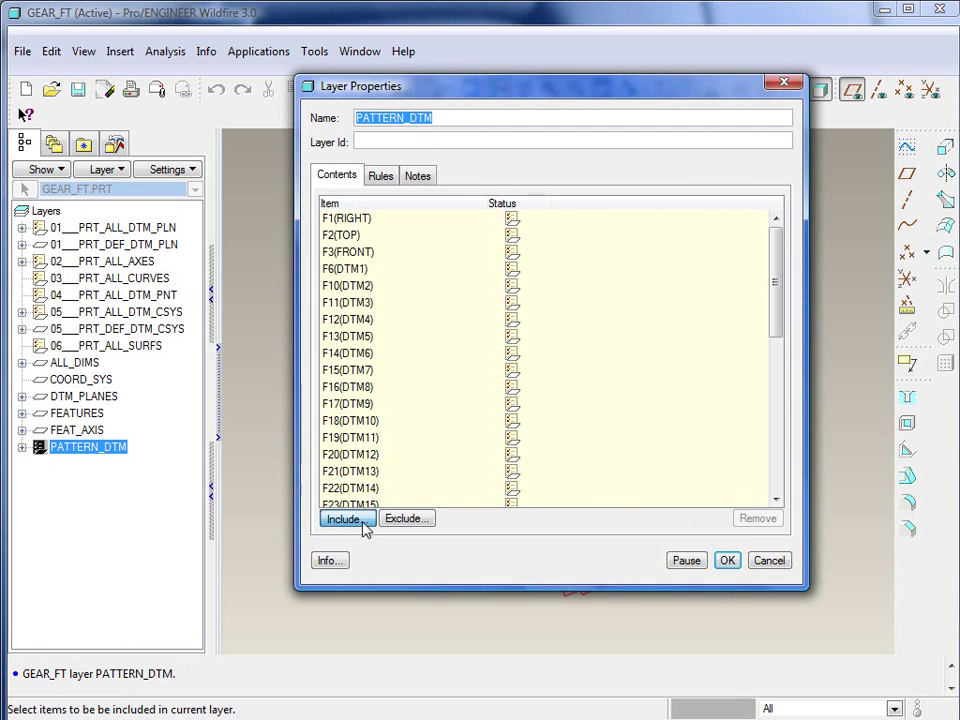
- Exclude F1(RIGHT), F2(TOP) and F3(FRONT) from the PATTERN_DTM layer
click(408, 518)
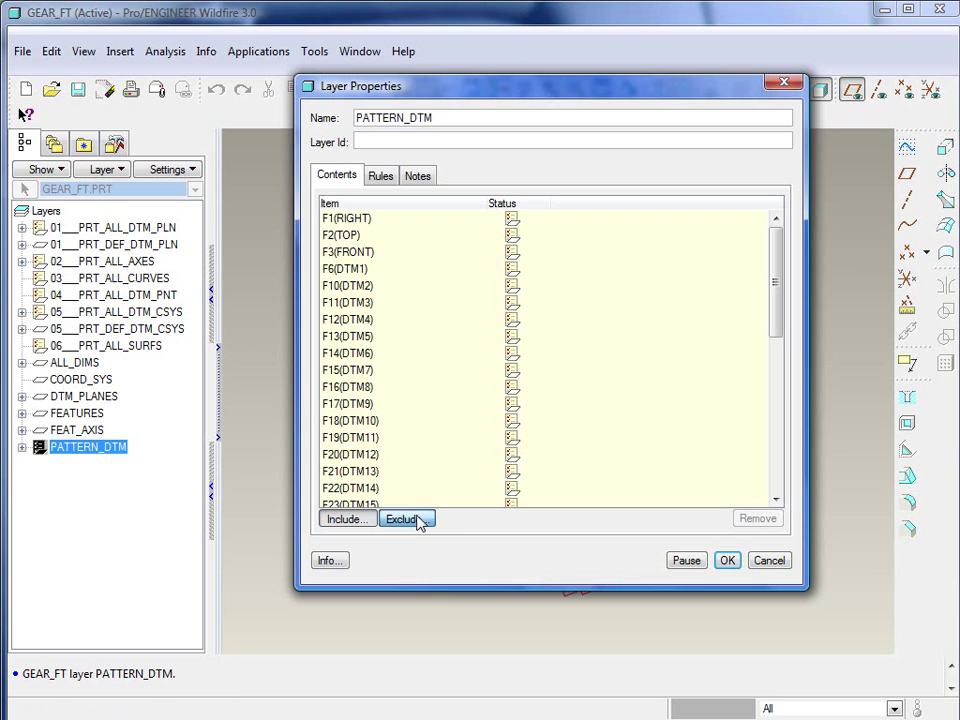
click(372, 222)
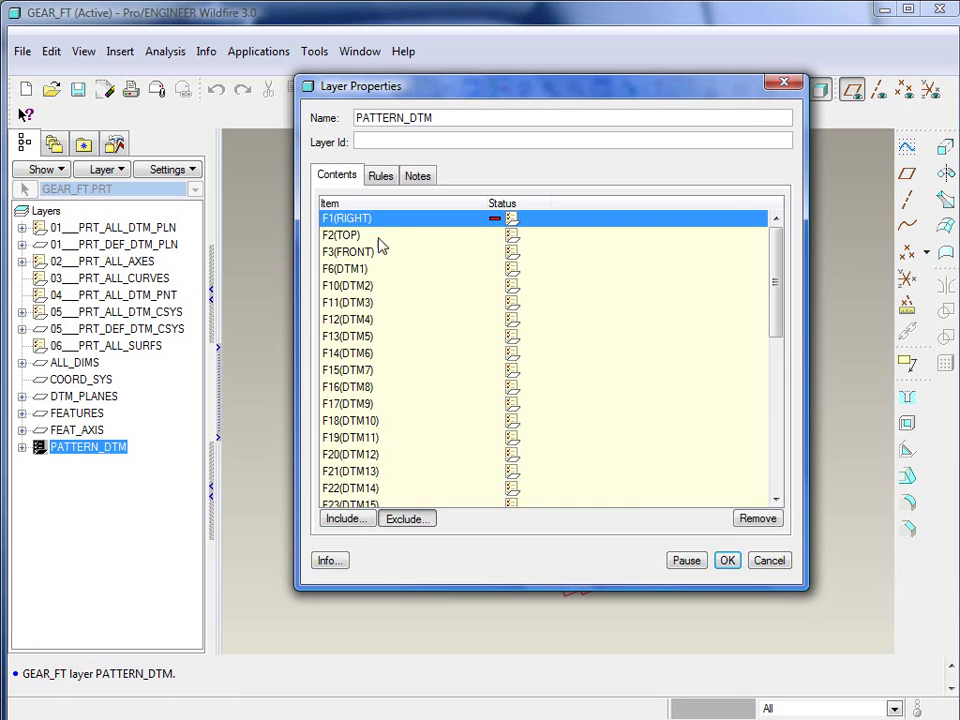
click(380, 237)
click(403, 252)
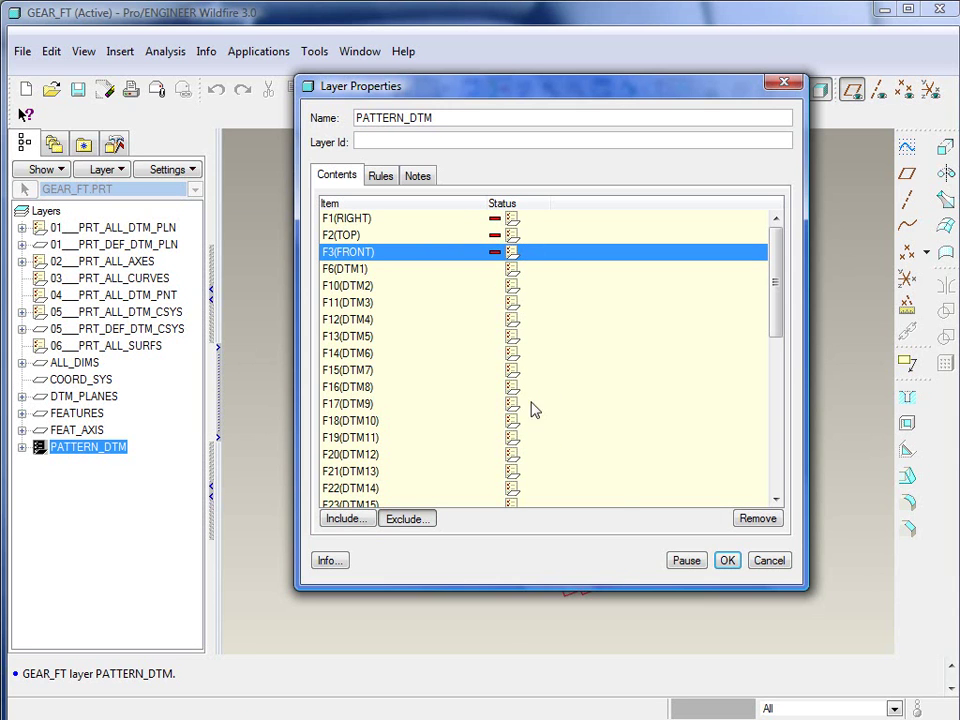
- Apply the exclusions, repaint, and orbit the gear to check only FRONT, TOP and RIGHT remain
click(729, 560)
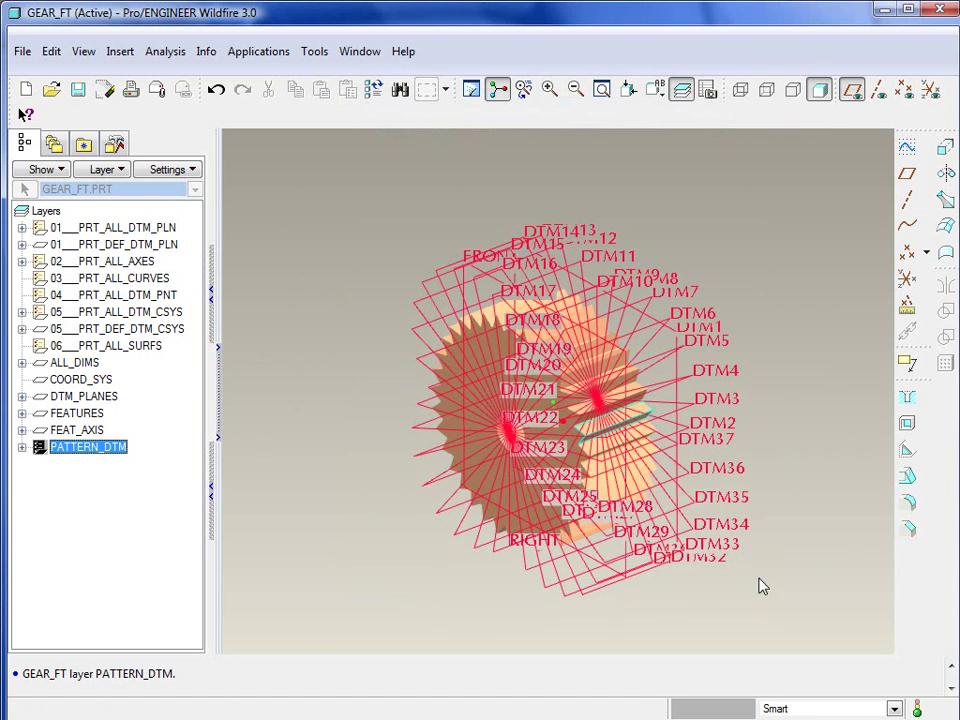
click(472, 90)
middle_drag(681, 437, 748, 461)
scroll(709, 447, down, 3)
scroll(709, 444, up, 3)
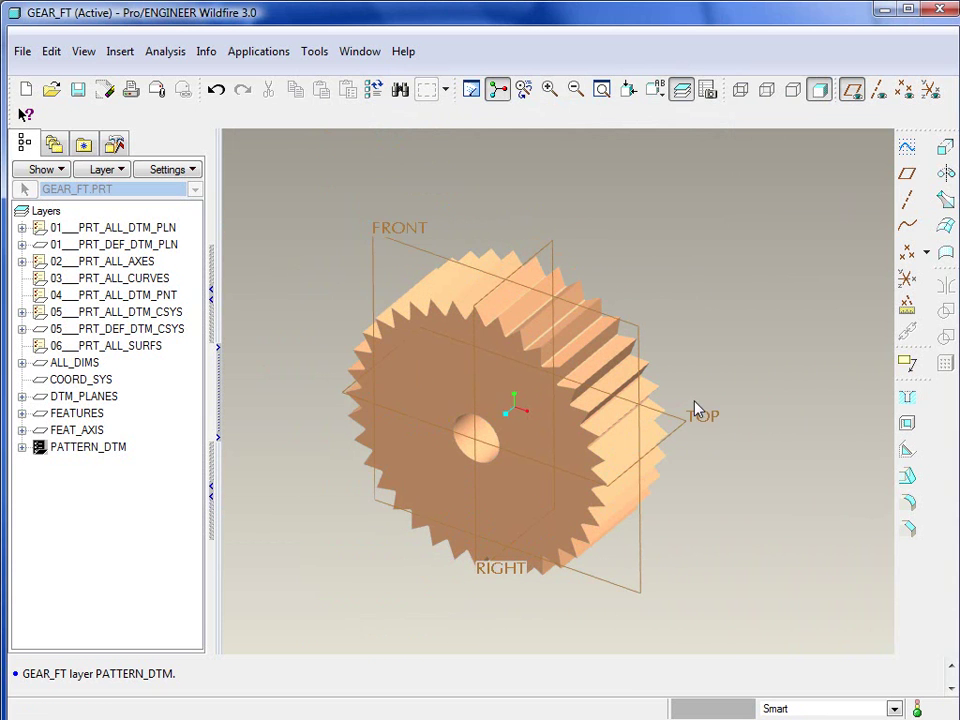
mouse_move(743, 500)
middle_down()
mouse_move(731, 437)
mouse_move(701, 469)
mouse_move(716, 483)
middle_up()
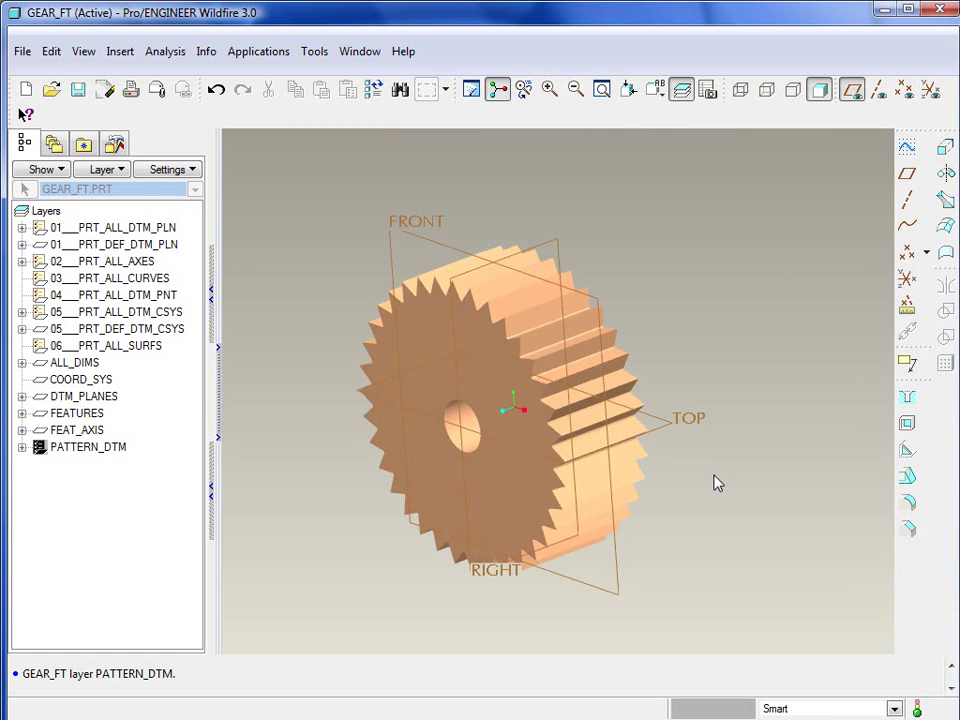
middle_drag(748, 443, 771, 441)
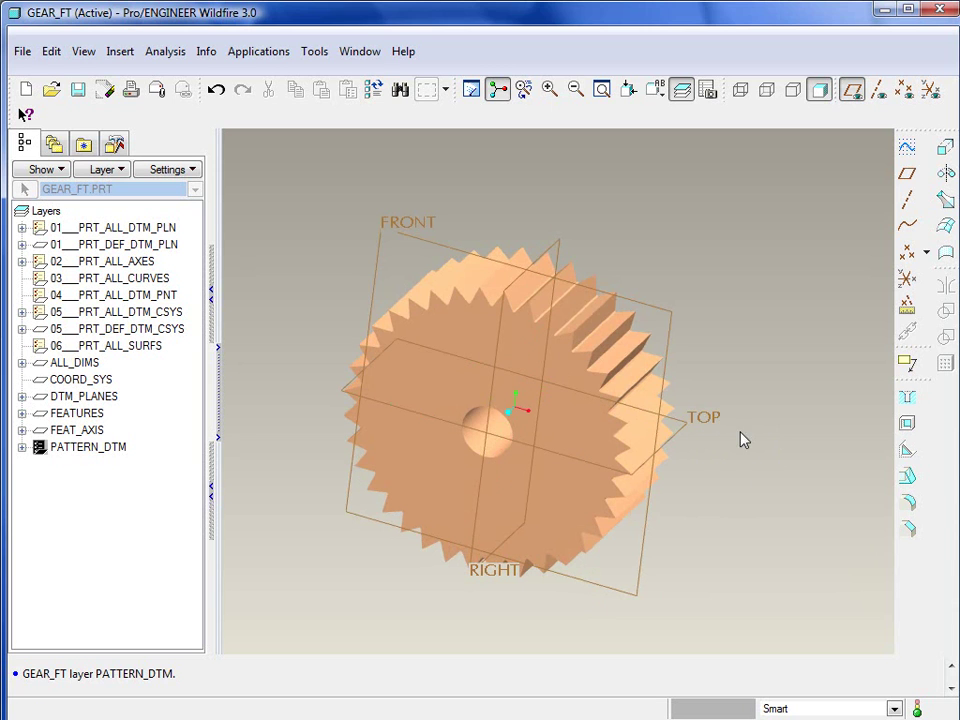
mouse_move(741, 439)
middle_down()
mouse_move(754, 478)
mouse_move(718, 483)
middle_up()
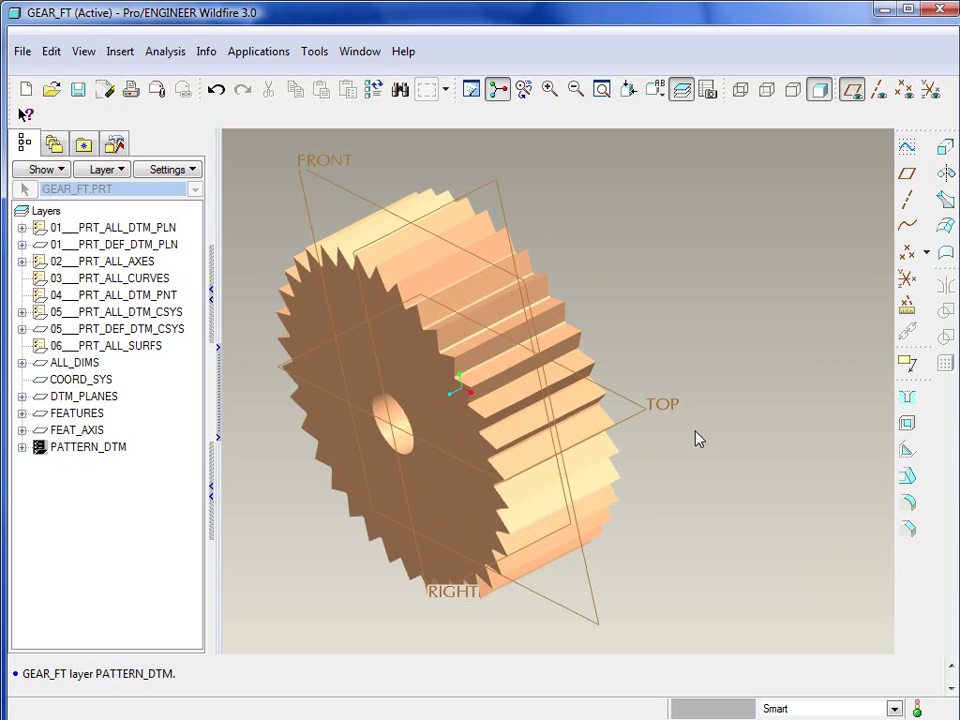
scroll(698, 439, down, 2)
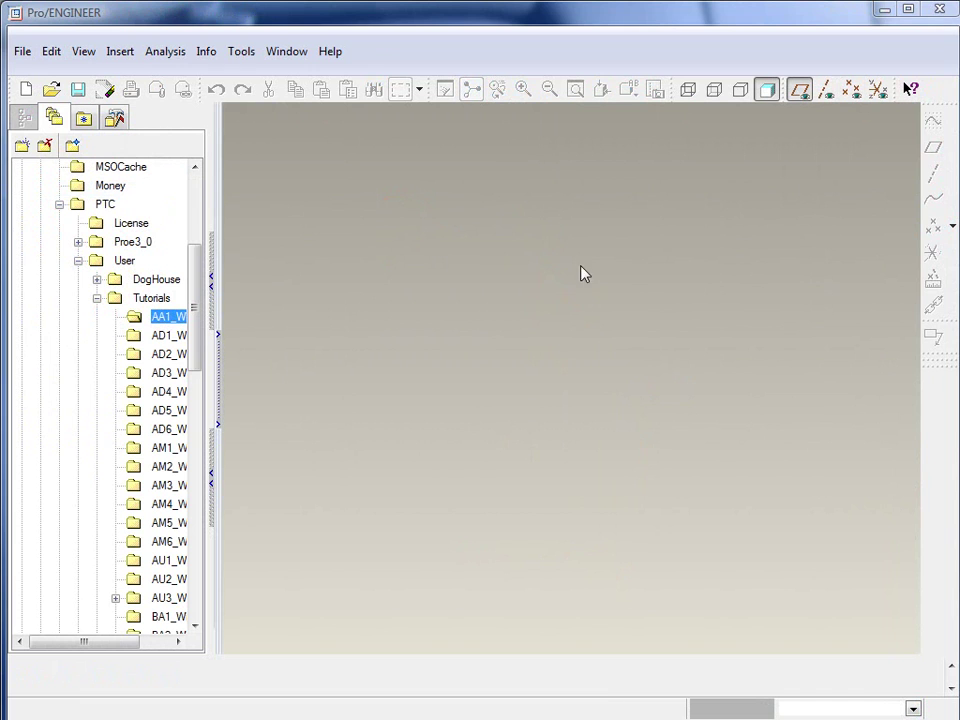
- Open the motor_assy.asm assembly
click(52, 88)
click(407, 313)
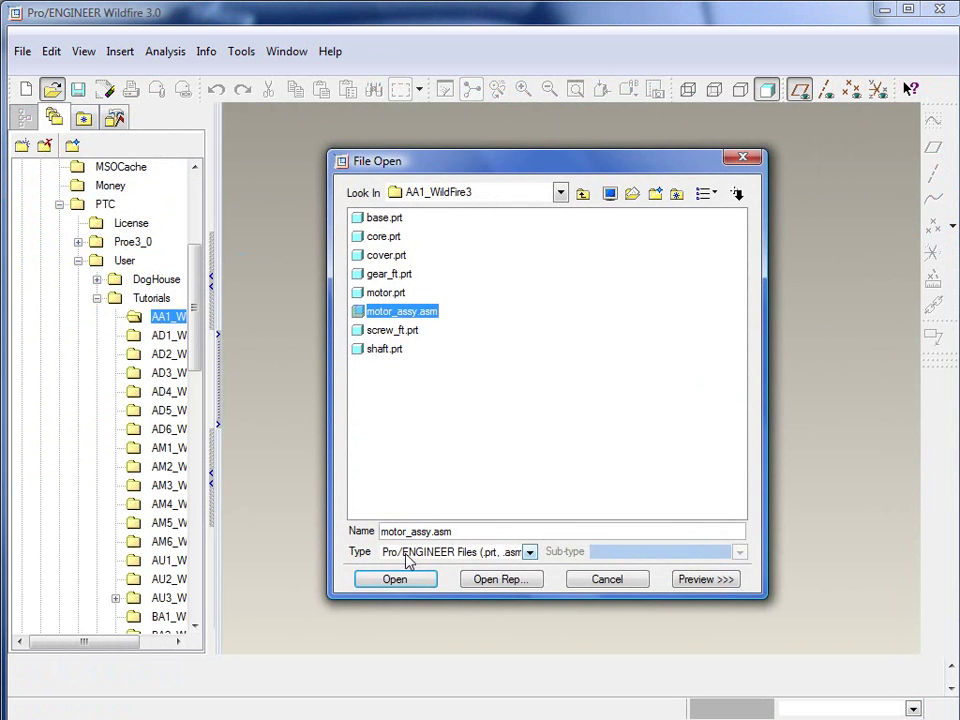
click(414, 581)
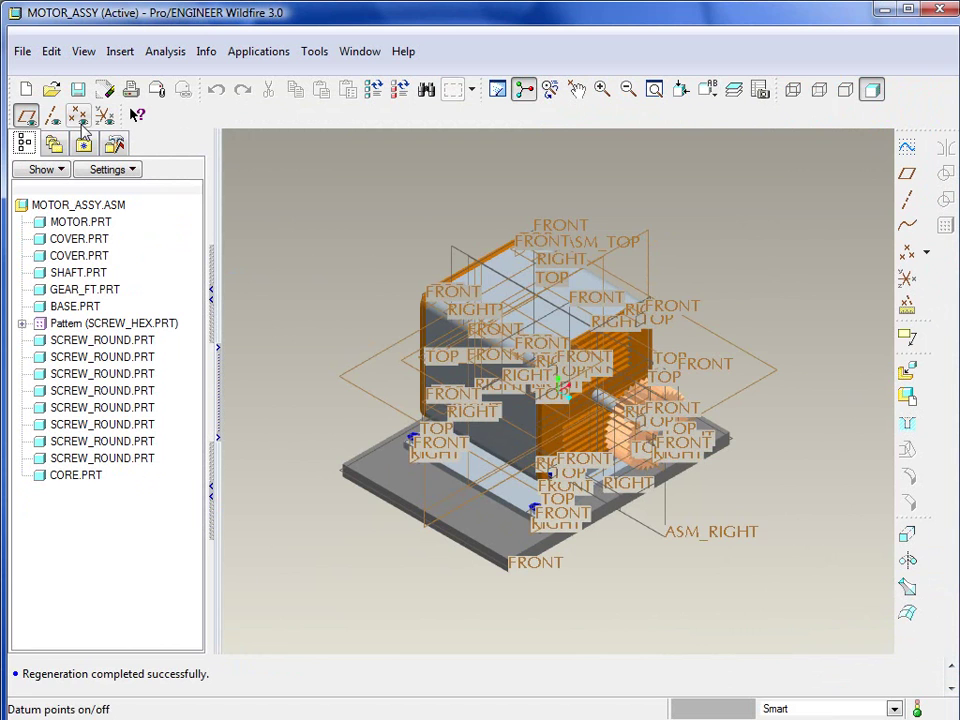
- Turn off datum plane display, collapse the navigator, and orbit and zoom around the assembly
click(26, 115)
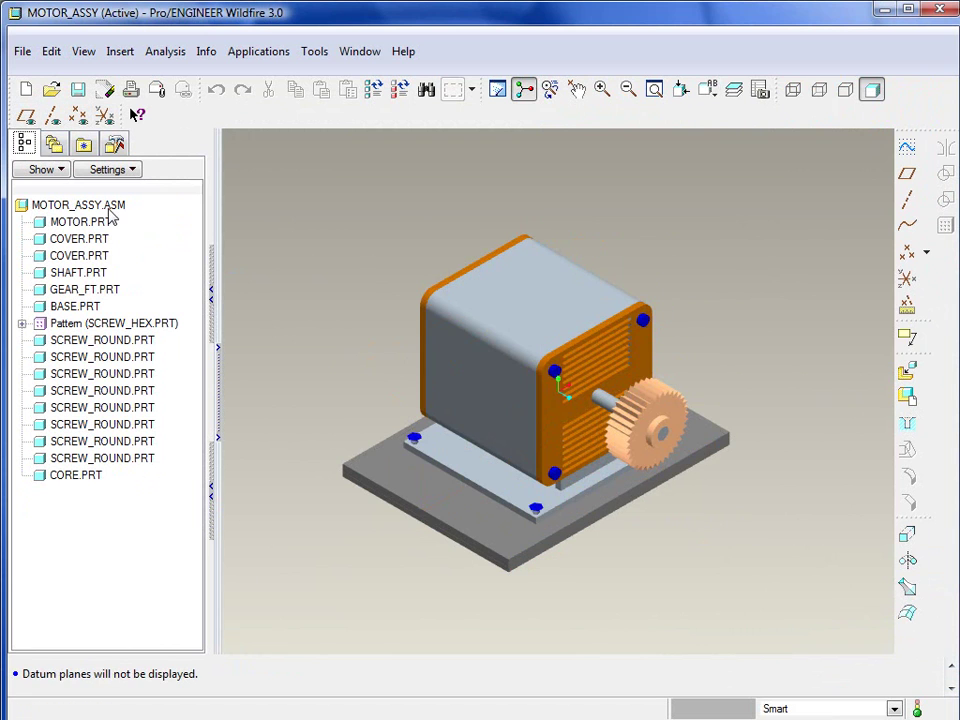
click(208, 162)
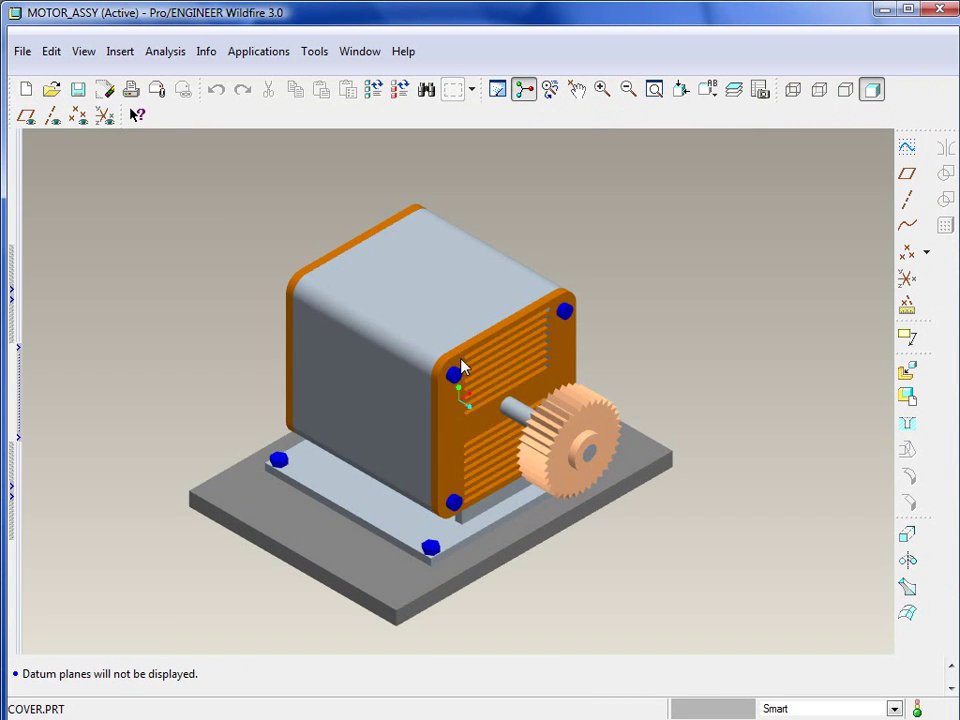
mouse_move(530, 430)
middle_down()
mouse_move(497, 403)
mouse_move(579, 381)
mouse_move(681, 388)
mouse_move(566, 390)
mouse_move(524, 406)
mouse_move(528, 436)
middle_up()
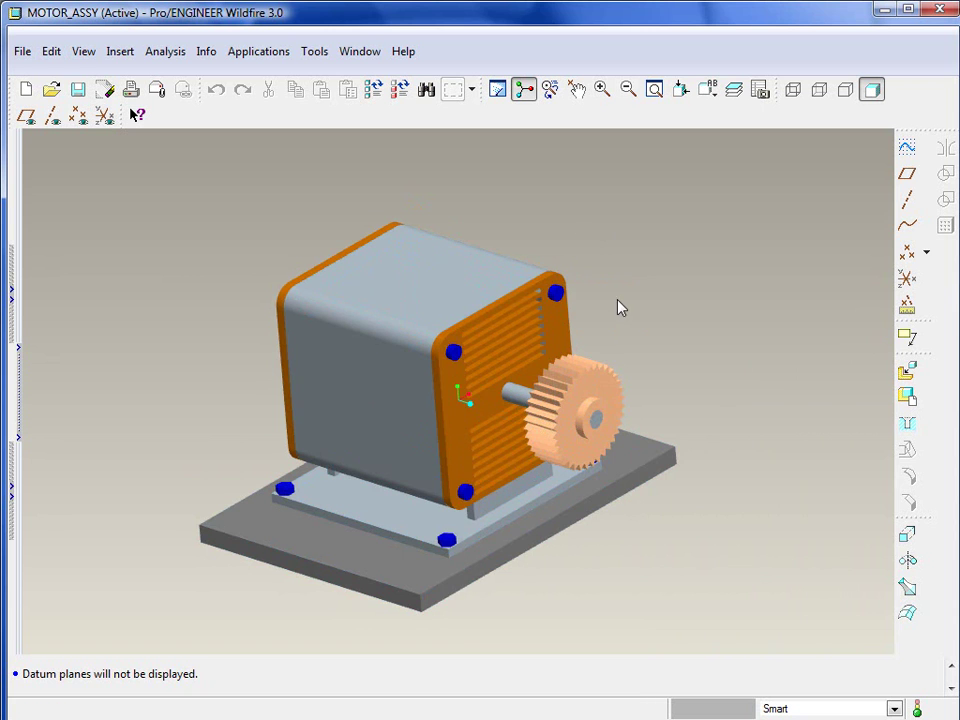
mouse_move(620, 307)
middle_down()
mouse_move(639, 300)
mouse_move(628, 300)
mouse_move(632, 311)
middle_up()
scroll(632, 311, up, 2)
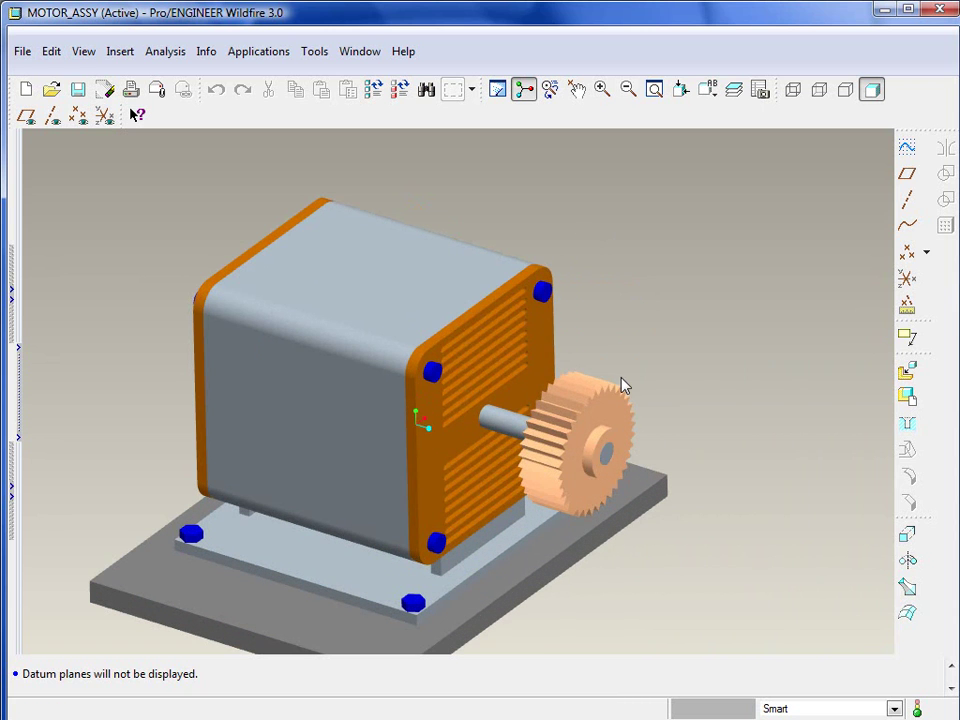
shift+middle_drag(446, 451, 452, 445)
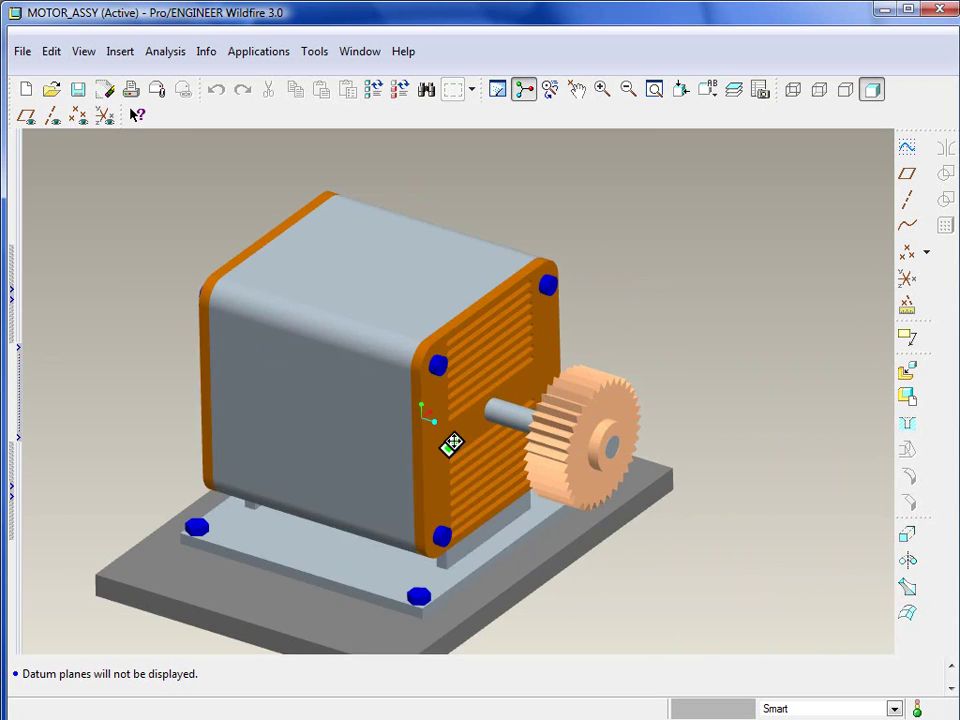
scroll(450, 446, down, 2)
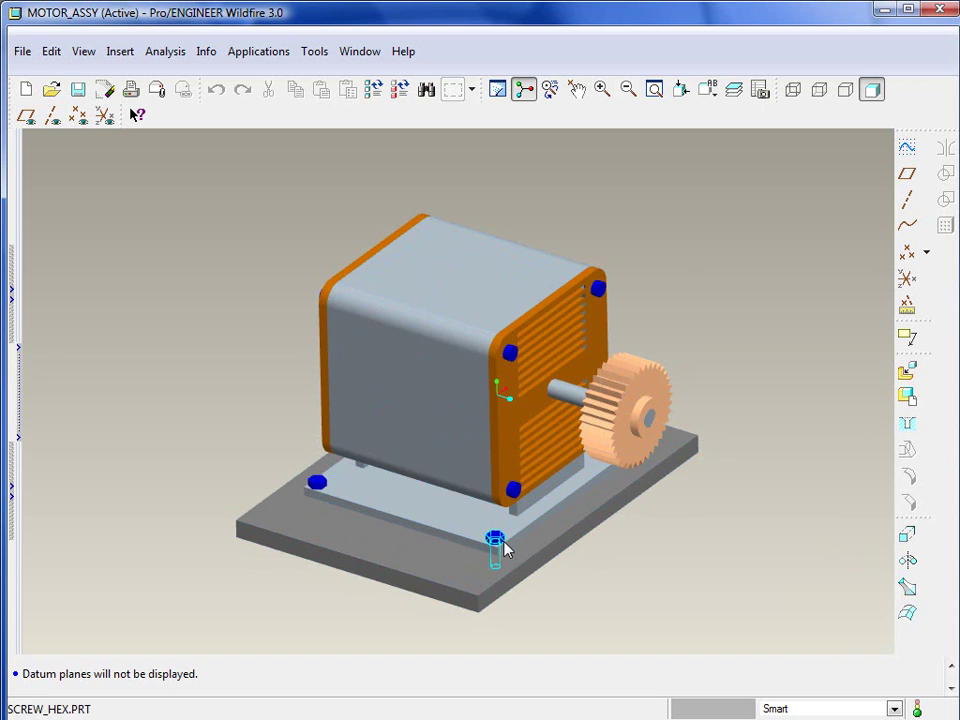
click(318, 485)
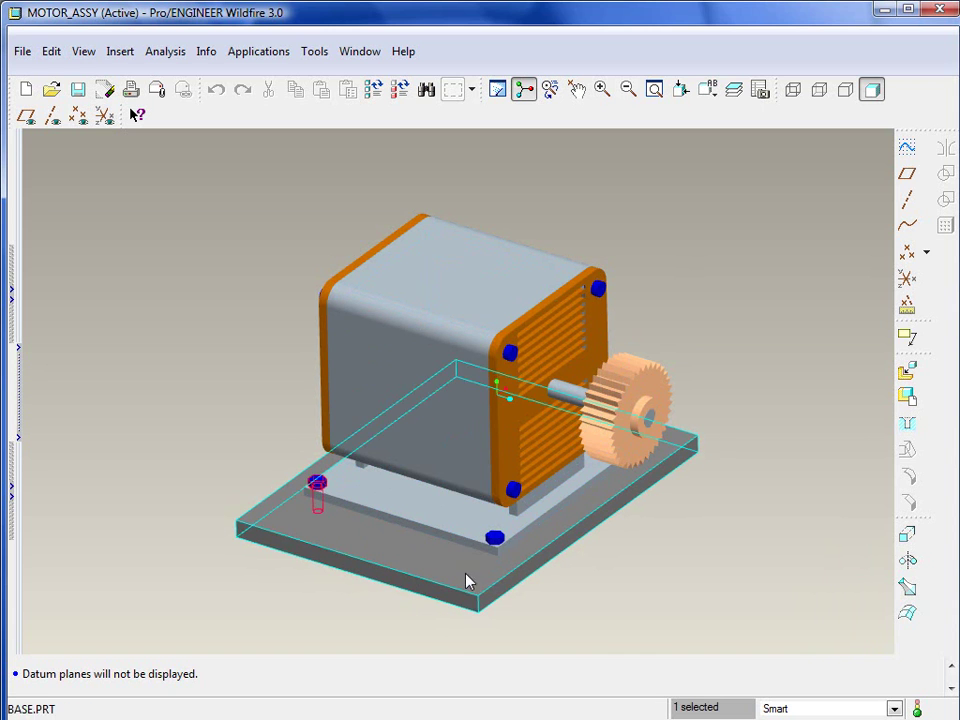
click(670, 510)
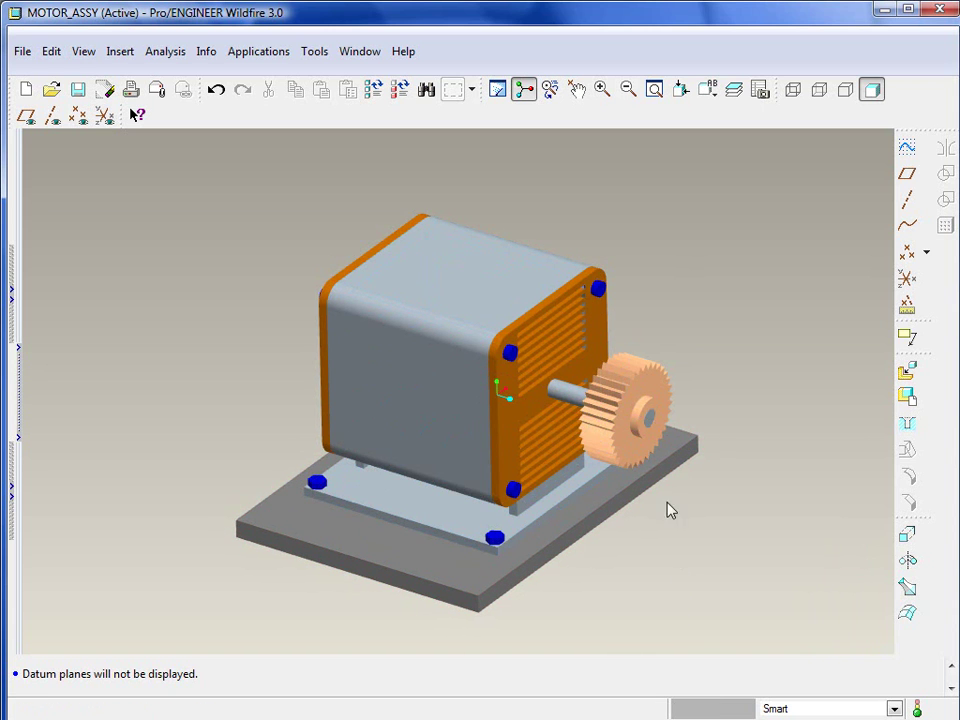
click(640, 397)
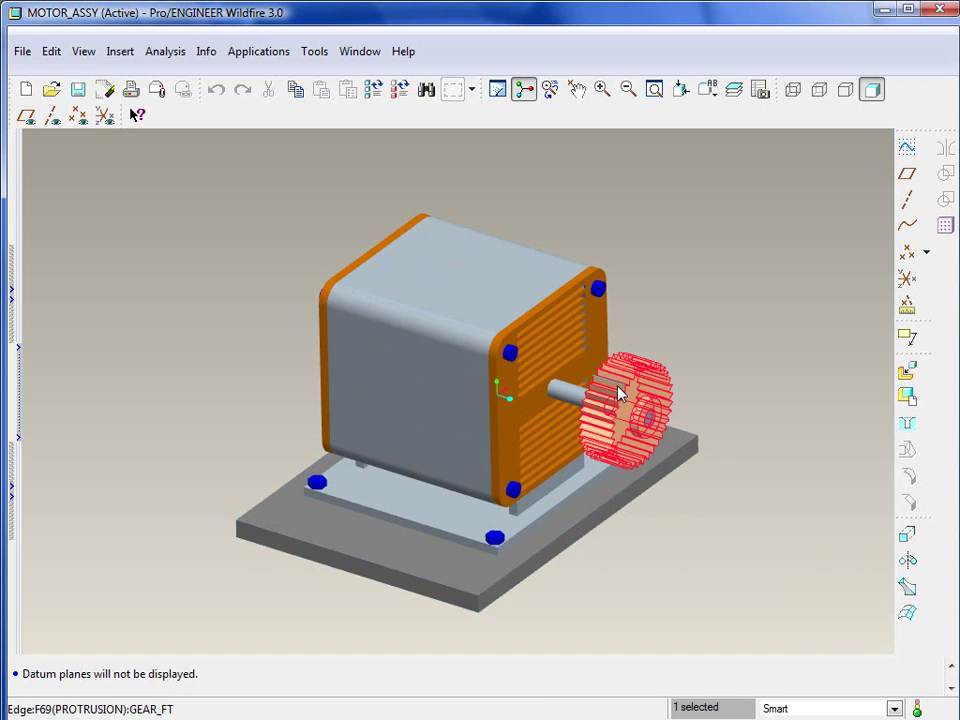
click(720, 368)
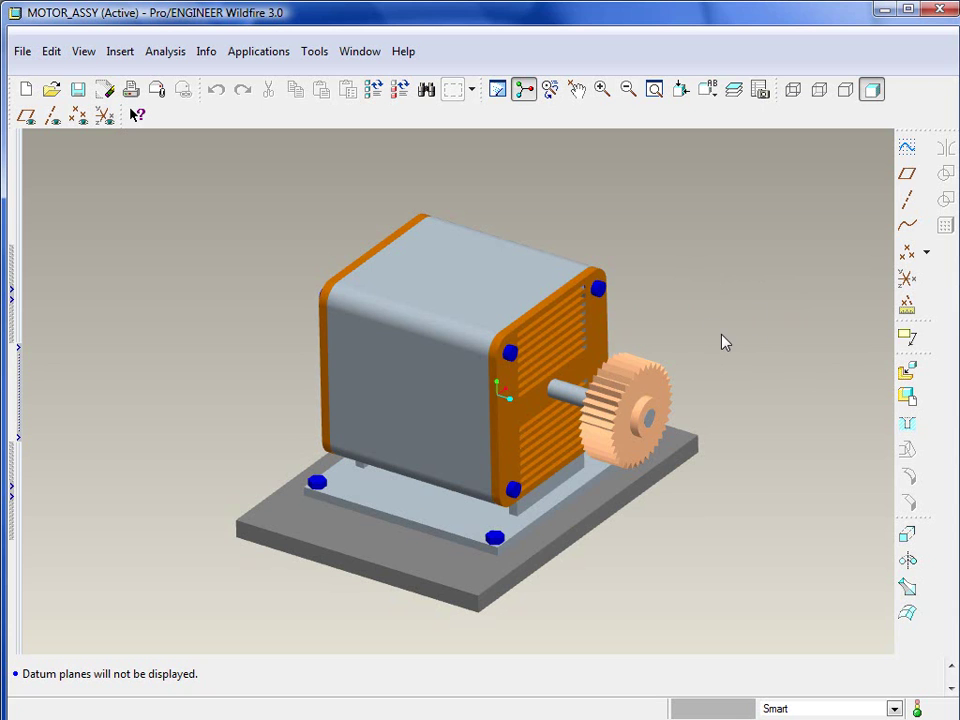
mouse_move(581, 510)
middle_down()
mouse_move(570, 415)
mouse_move(572, 431)
mouse_move(619, 354)
mouse_move(549, 497)
mouse_move(557, 504)
mouse_move(562, 490)
mouse_move(561, 506)
mouse_move(591, 544)
mouse_move(589, 514)
mouse_move(583, 529)
middle_up()
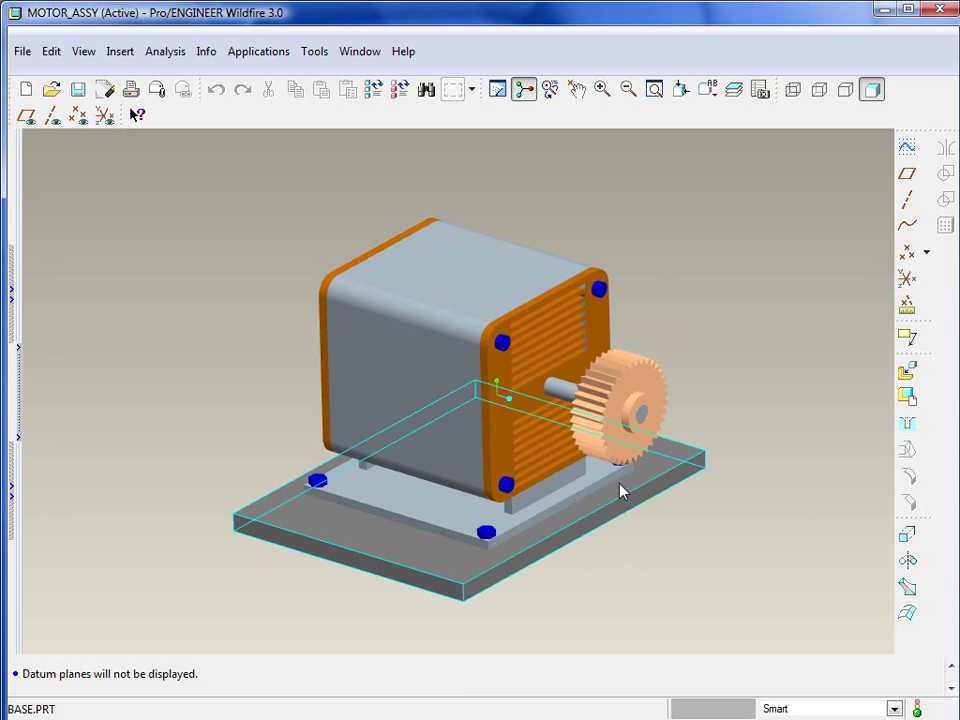
mouse_move(697, 523)
shift+middle_down()
mouse_move(632, 521)
mouse_move(591, 480)
mouse_move(590, 470)
mouse_move(684, 495)
mouse_move(667, 520)
mouse_move(650, 380)
mouse_move(634, 510)
mouse_move(589, 497)
mouse_move(600, 507)
shift+middle_up()
scroll(600, 467, up, 3)
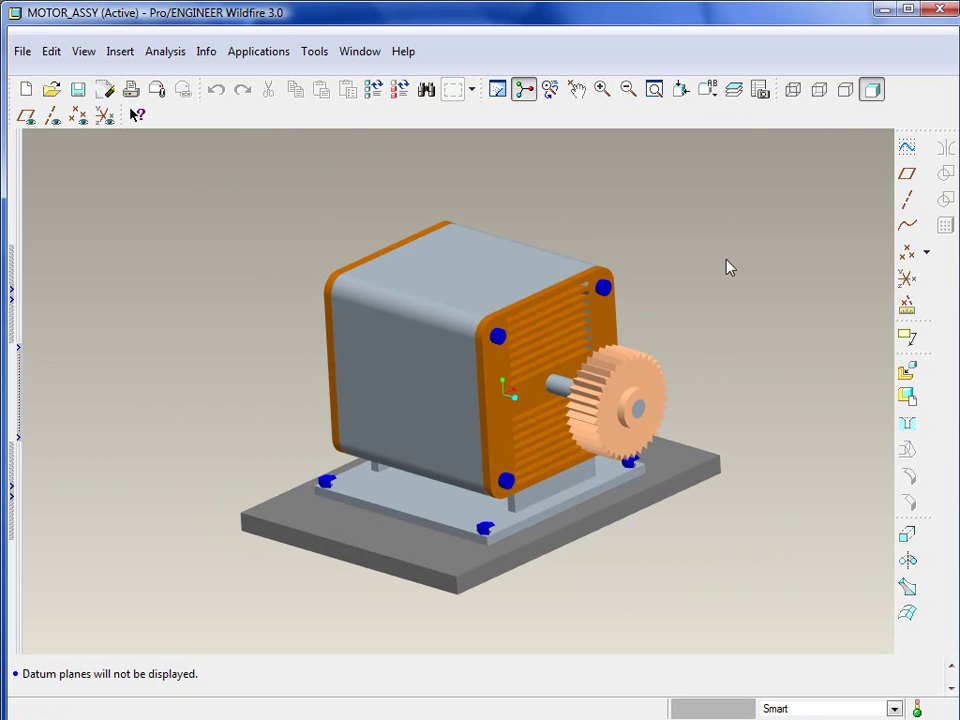
shift+middle_drag(742, 370, 639, 319)
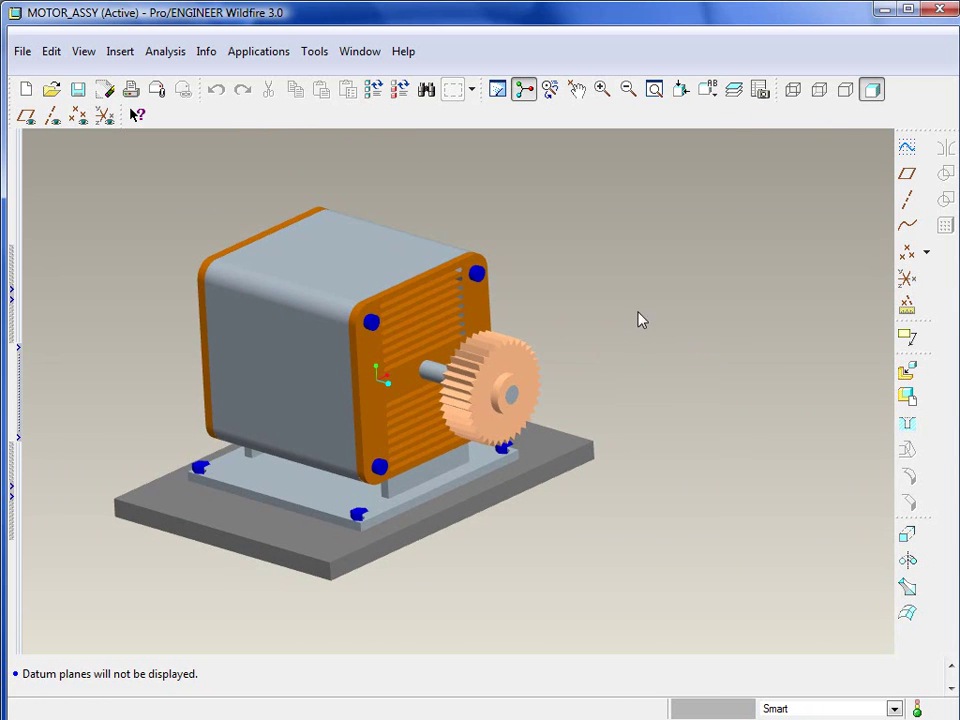
- Open the View Manager, browse its Style, Xsec, All, Orient and Explode tabs, then return to Simp Rep
click(760, 90)
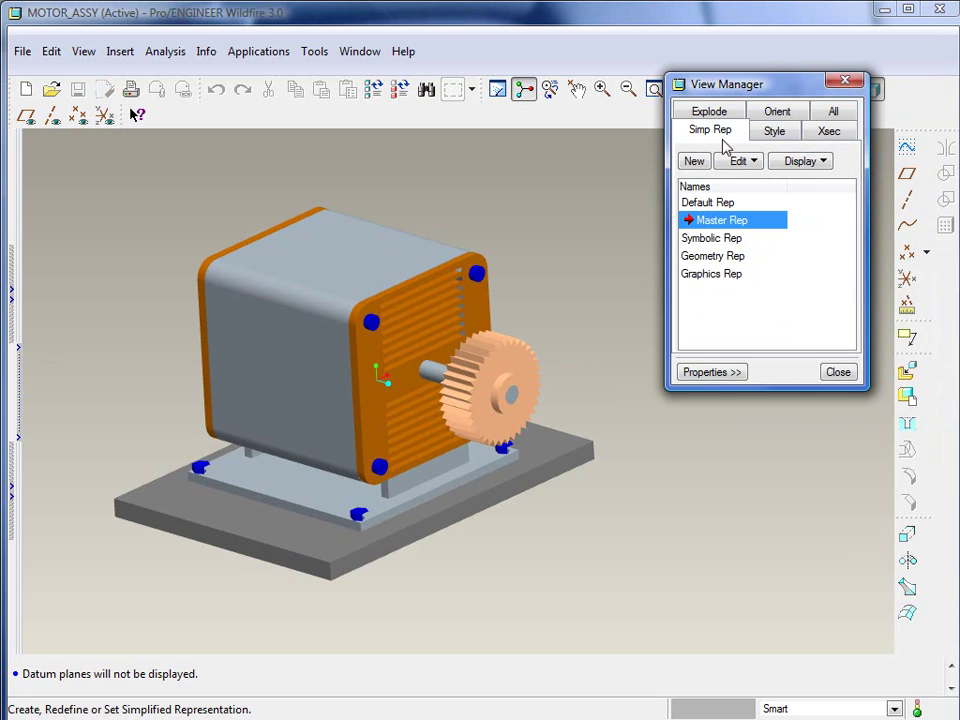
click(762, 134)
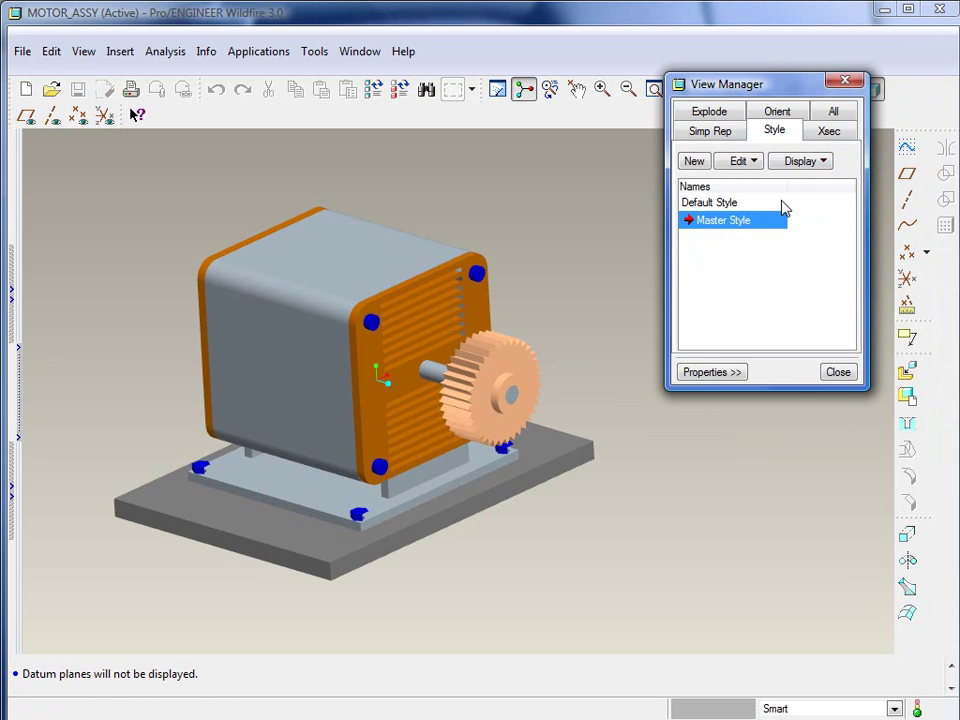
click(825, 134)
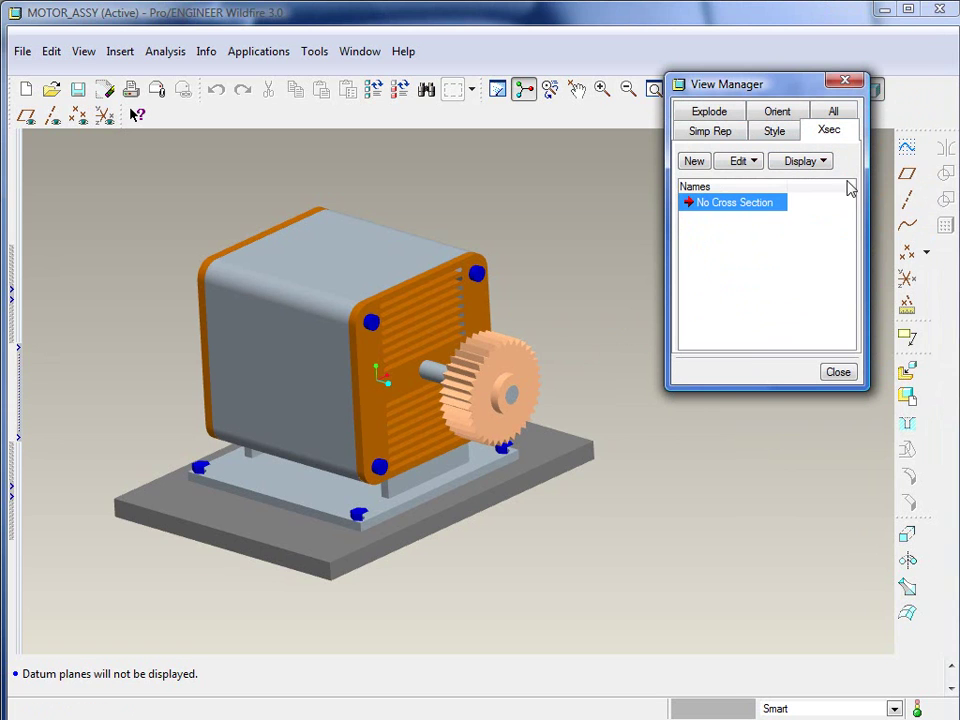
click(831, 111)
click(776, 134)
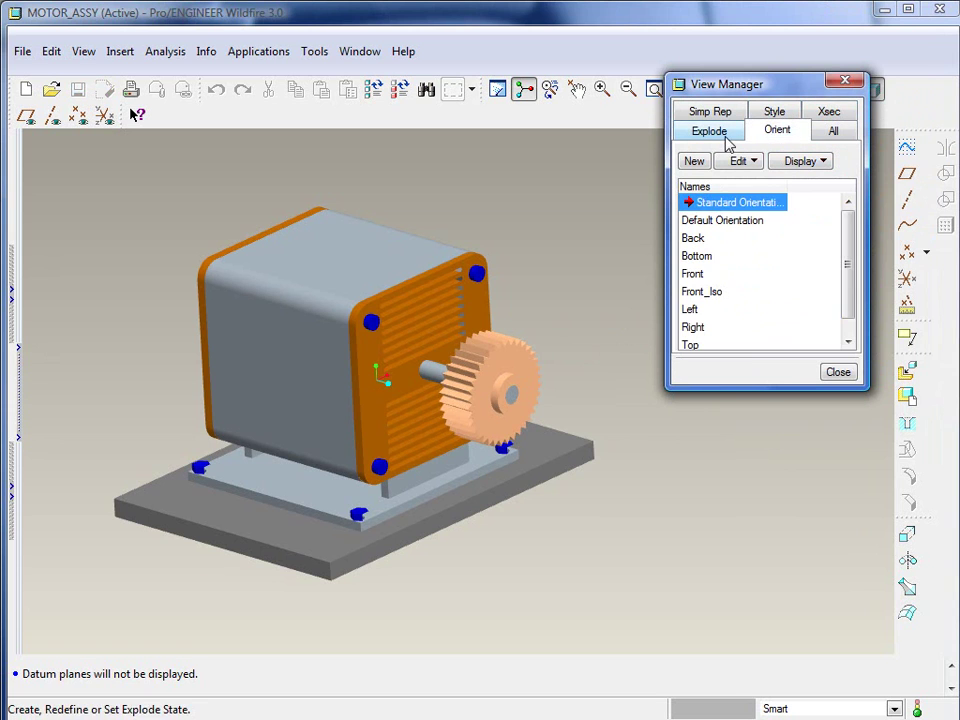
click(722, 136)
click(700, 114)
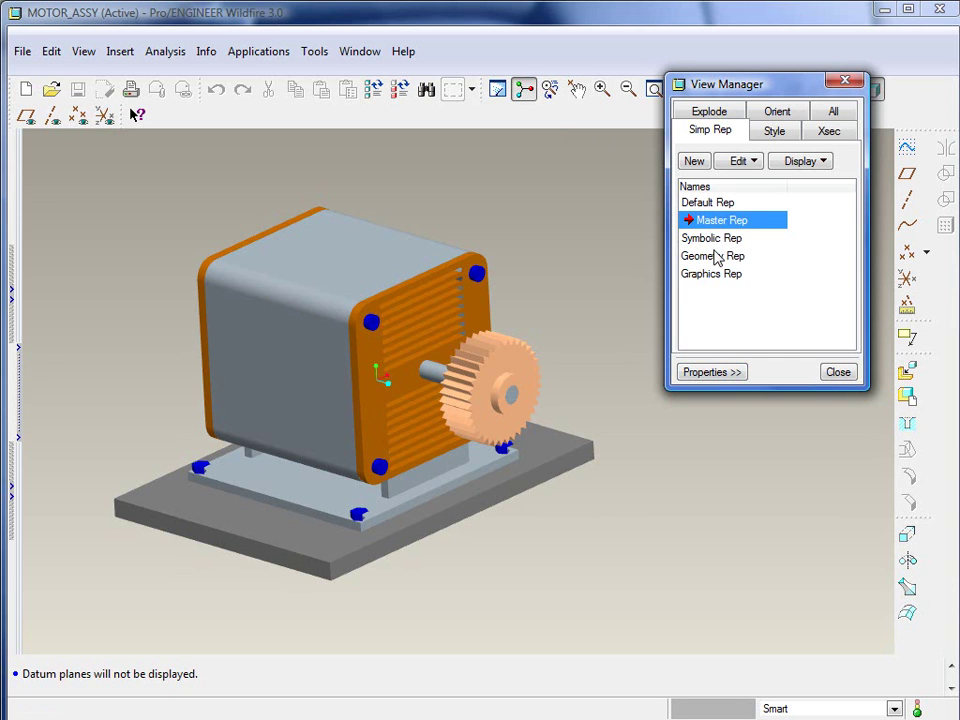
double_click(707, 203)
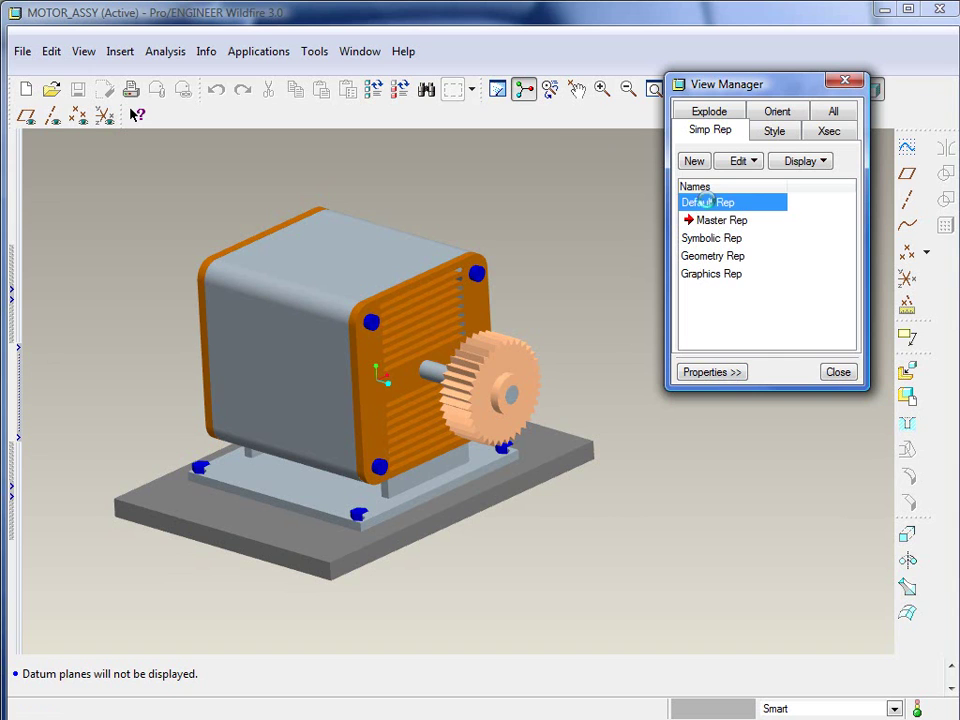
double_click(722, 220)
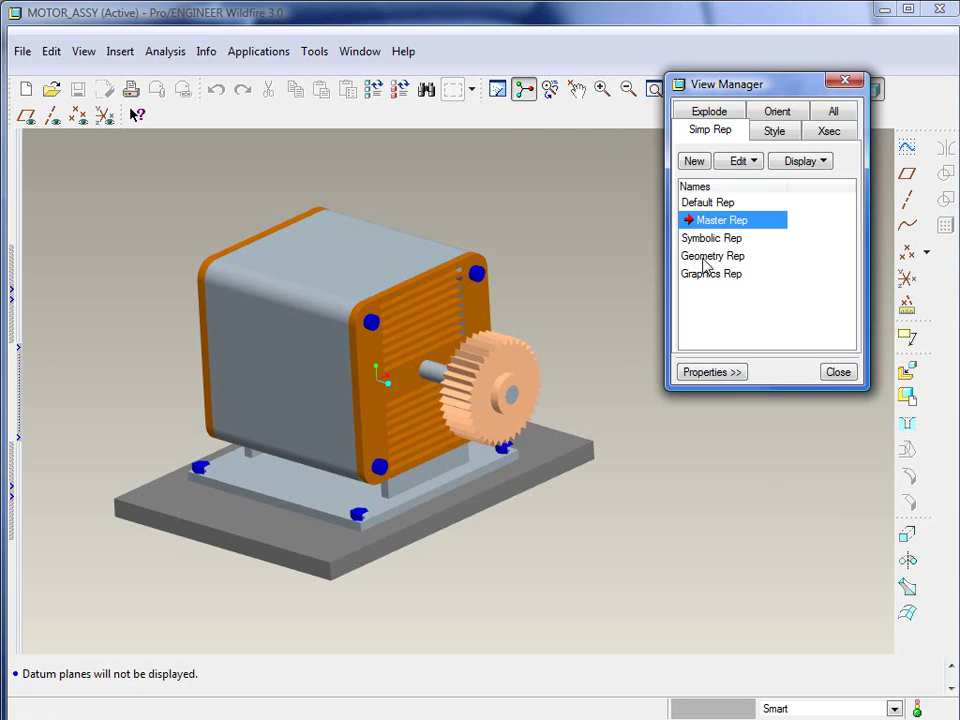
double_click(704, 257)
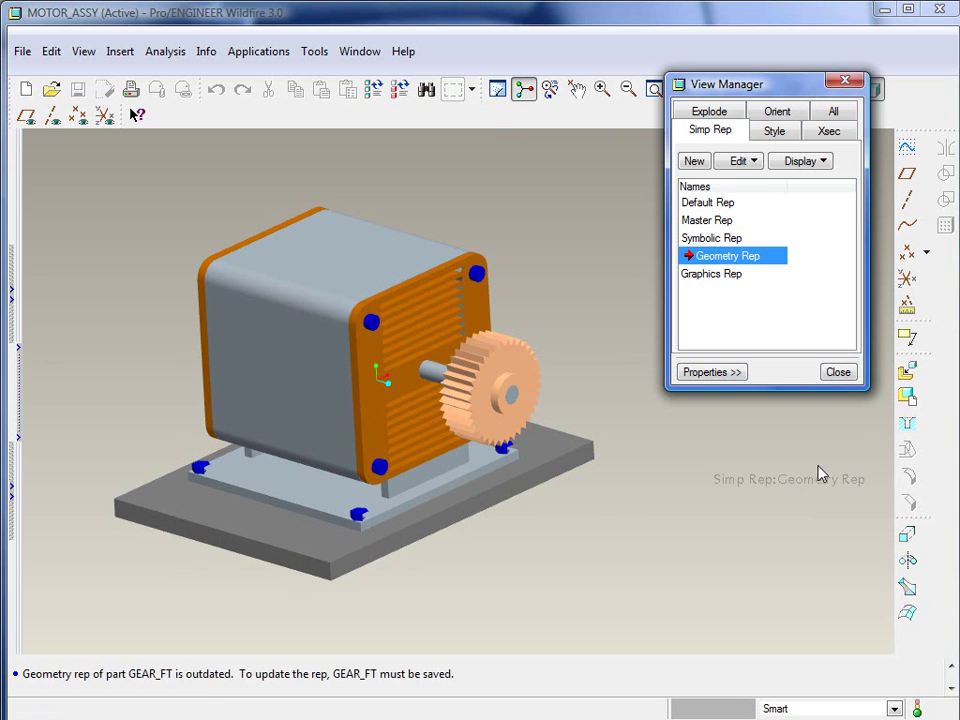
double_click(733, 274)
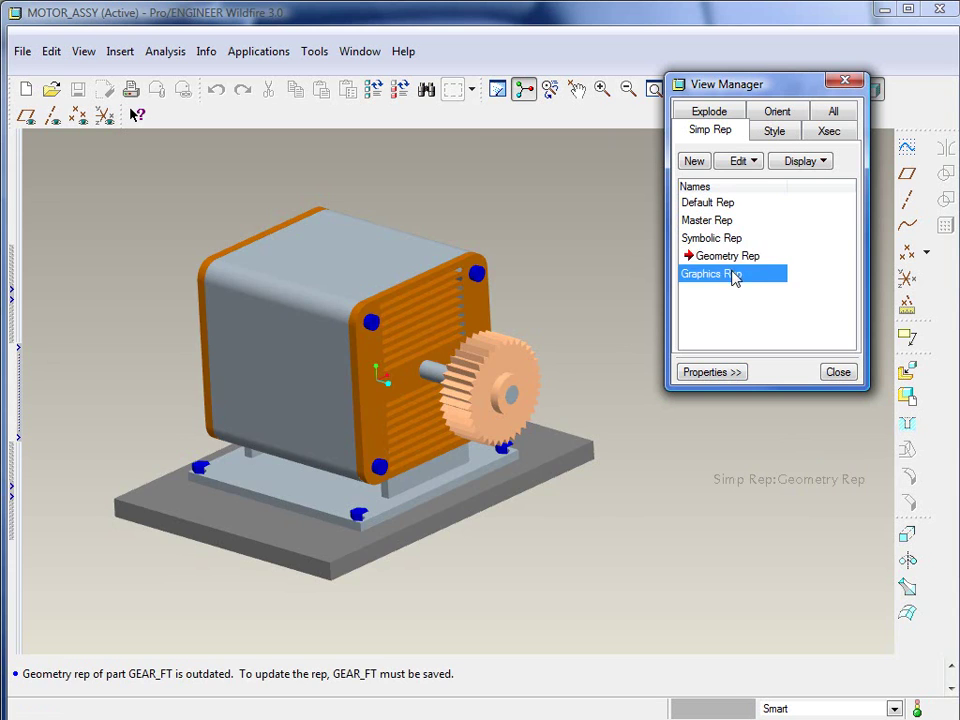
double_click(735, 257)
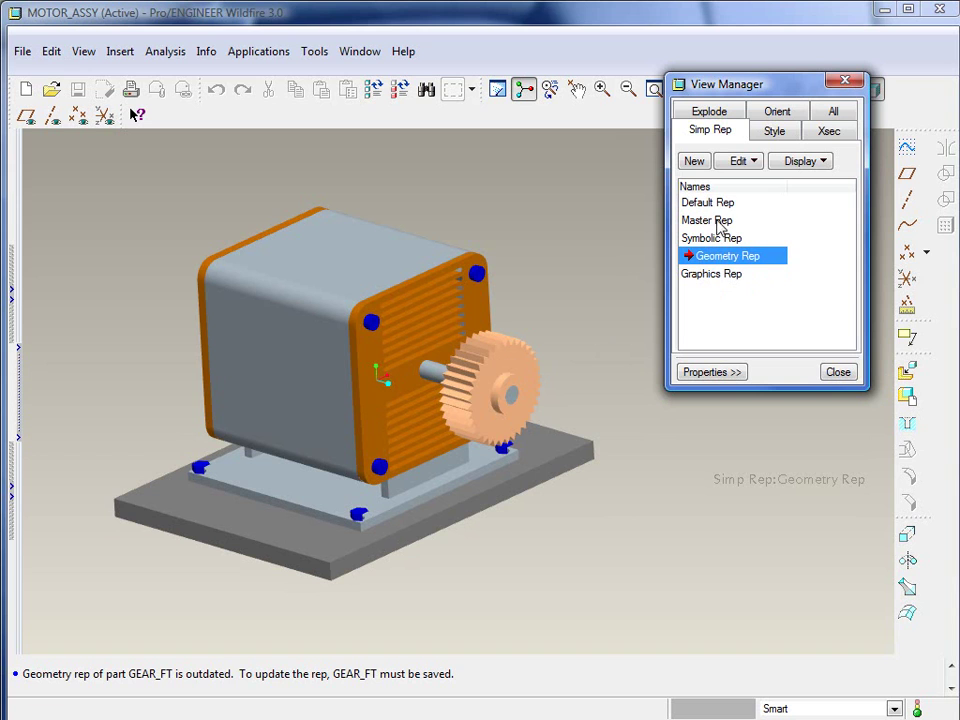
double_click(740, 220)
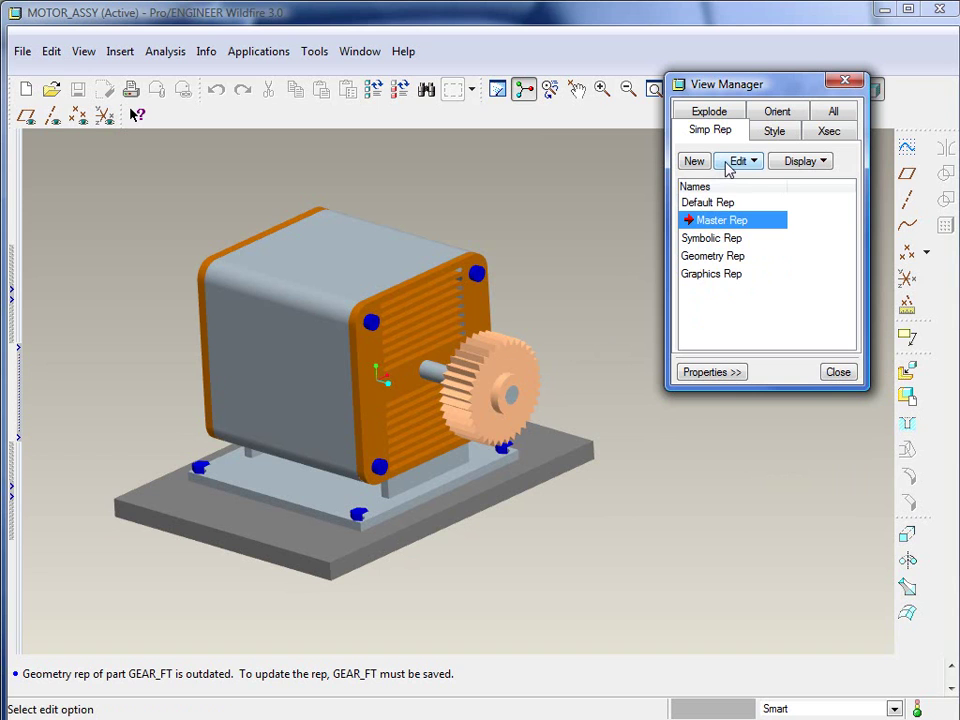
- Create a new simplified representation with the default name Rep0001
click(693, 163)
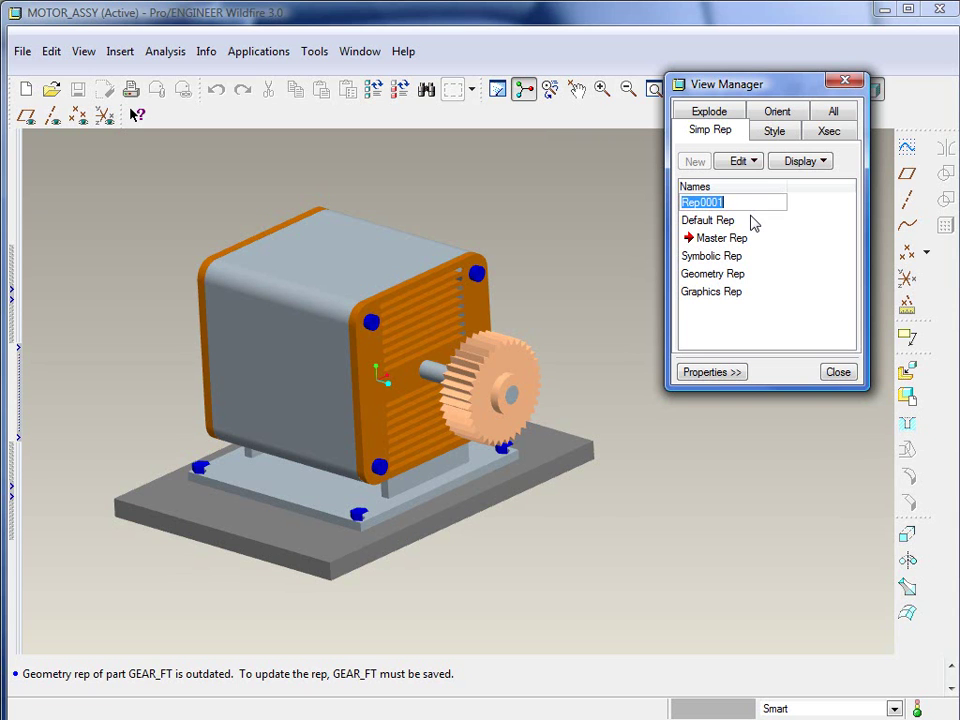
key(Return)
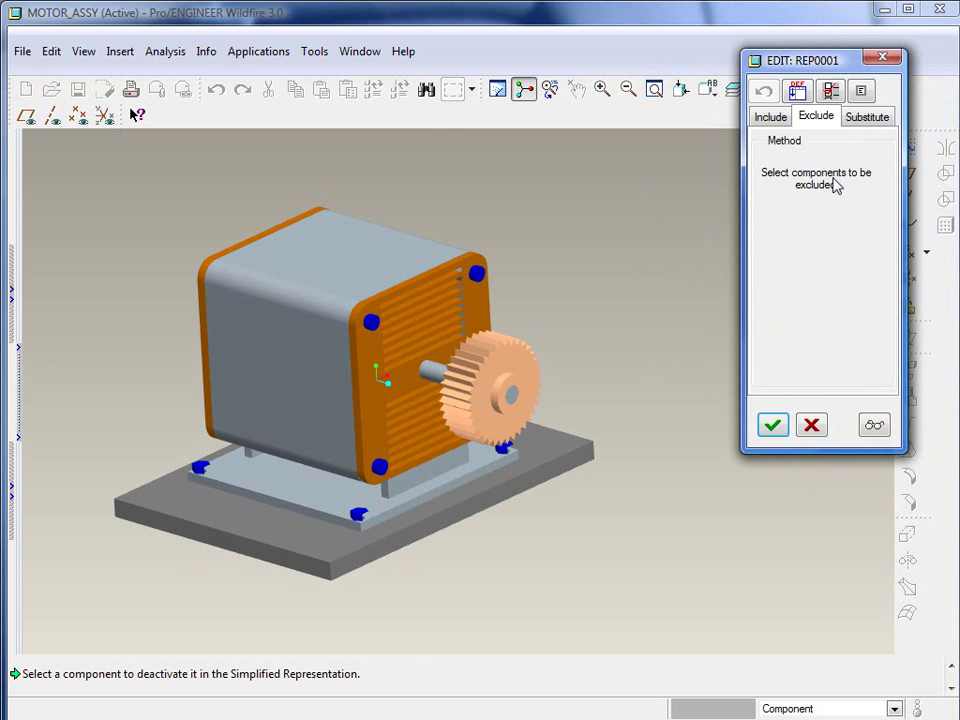
click(768, 118)
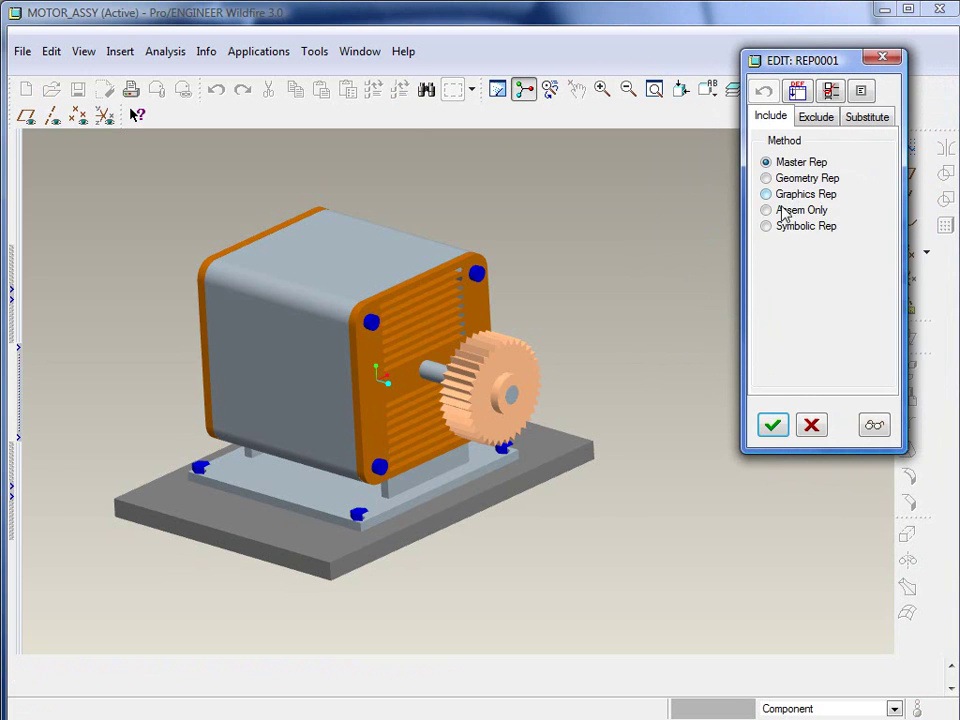
click(814, 117)
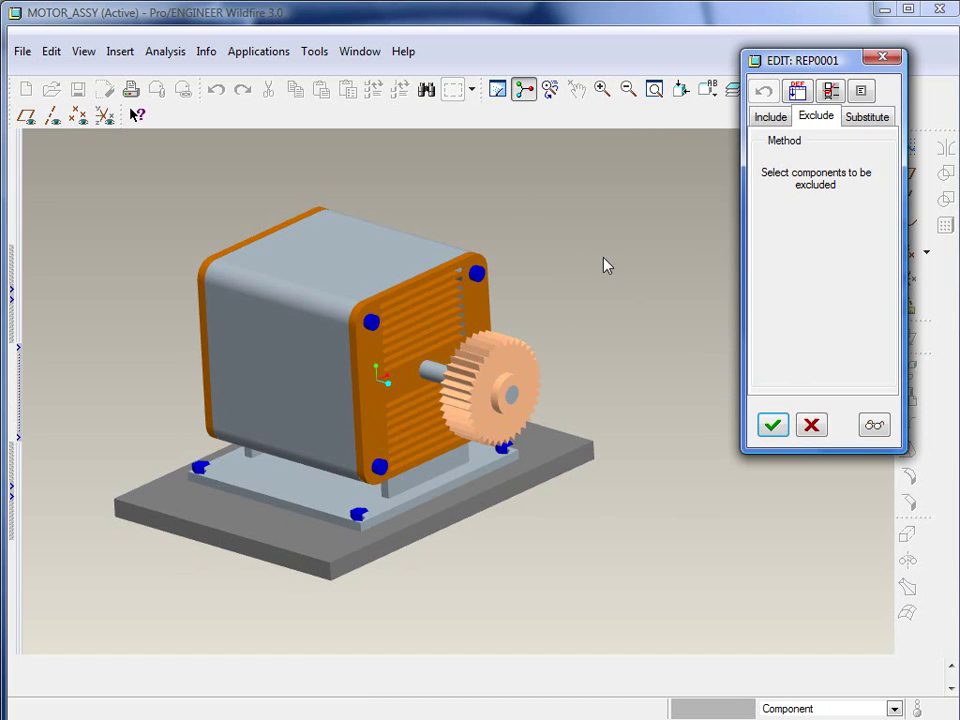
- Exclude the gear, the rear cover and one screw from Rep0001
click(518, 375)
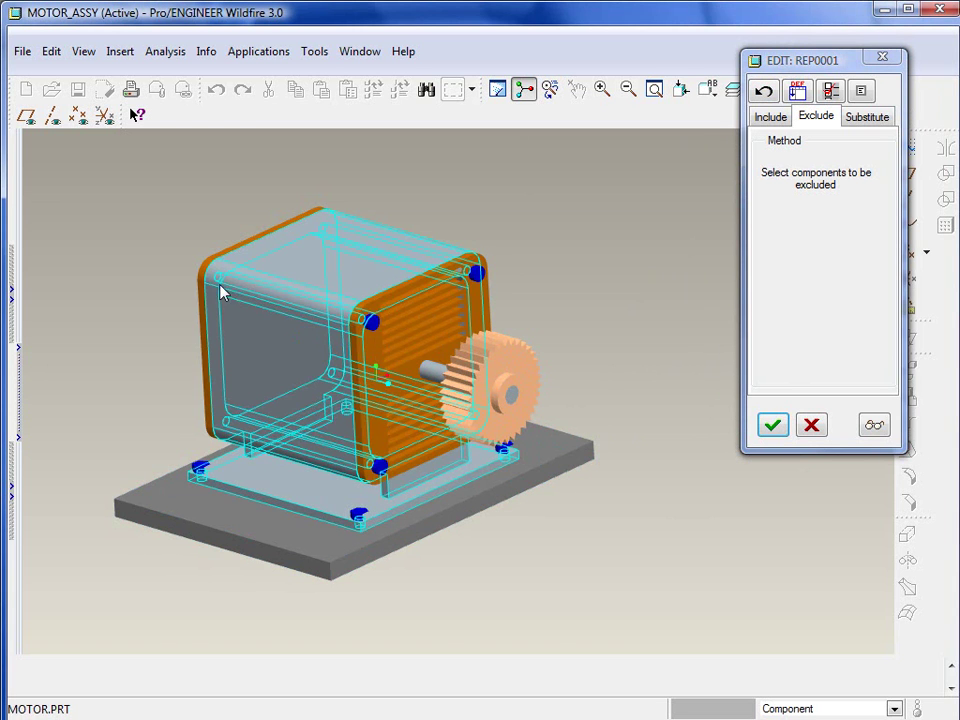
click(12, 151)
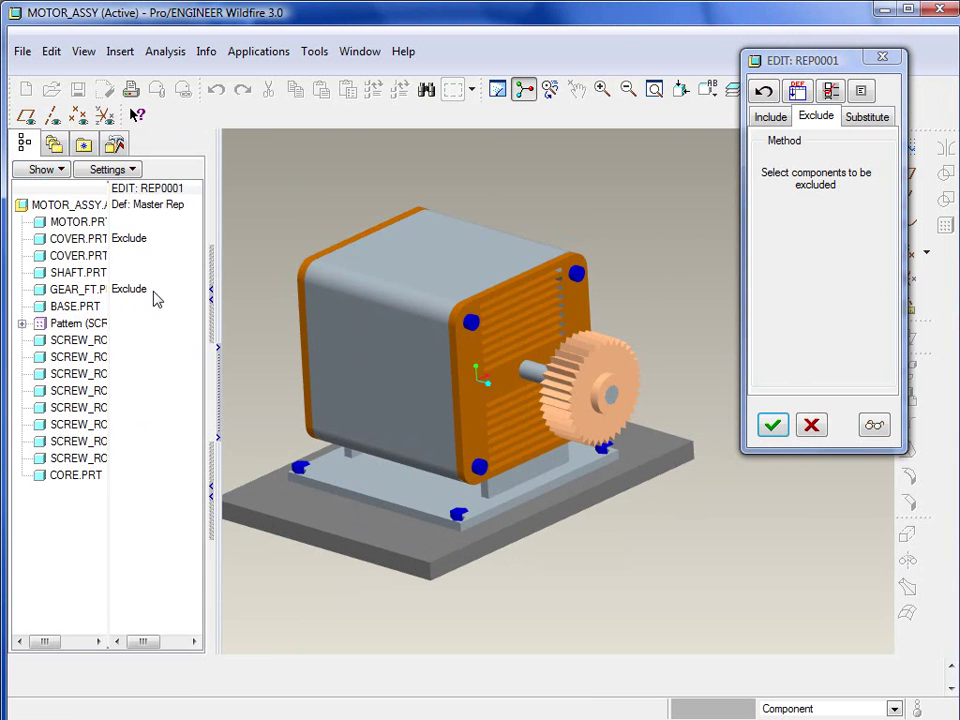
middle_drag(429, 392, 430, 360)
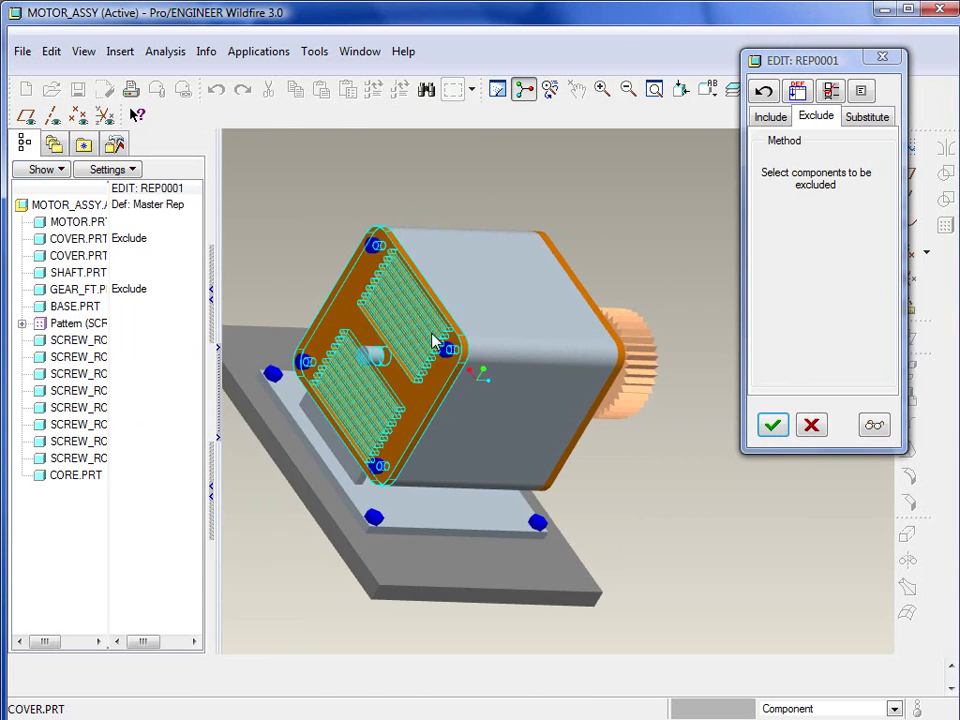
click(430, 360)
middle_drag(579, 450, 497, 439)
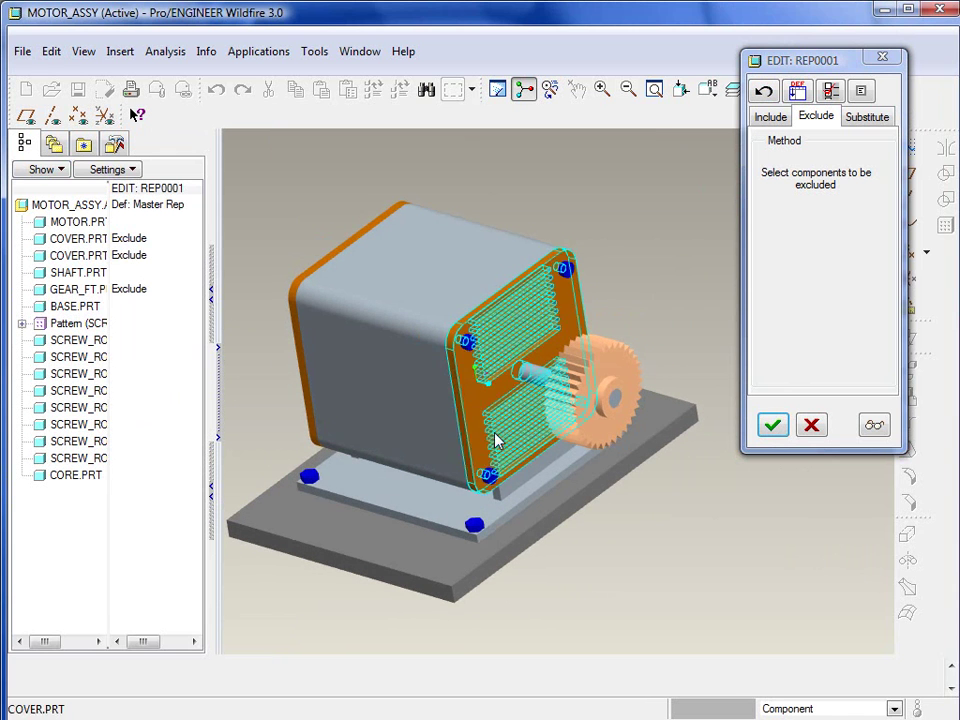
click(490, 476)
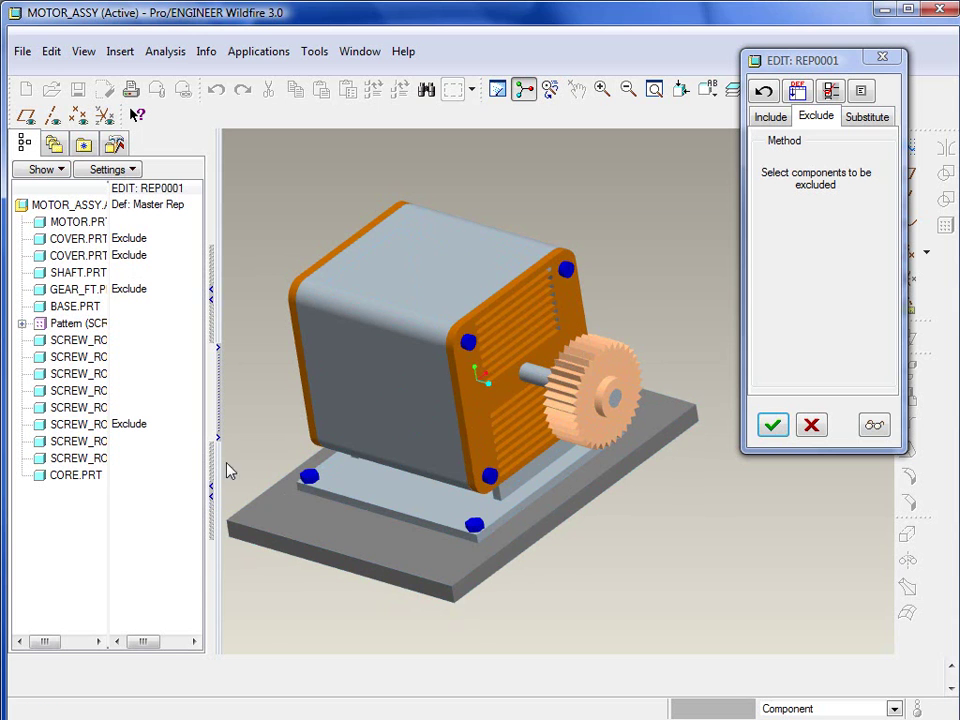
- Exclude the remaining seven screws from Rep0001 using the model tree
click(82, 458)
click(84, 441)
click(82, 407)
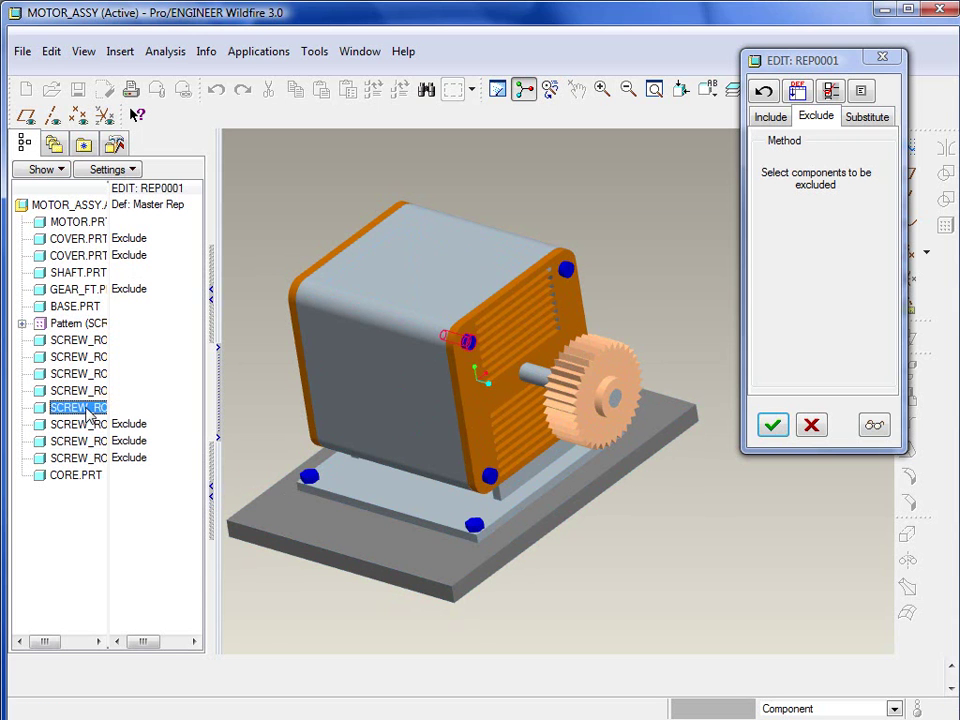
click(82, 390)
click(80, 373)
click(80, 356)
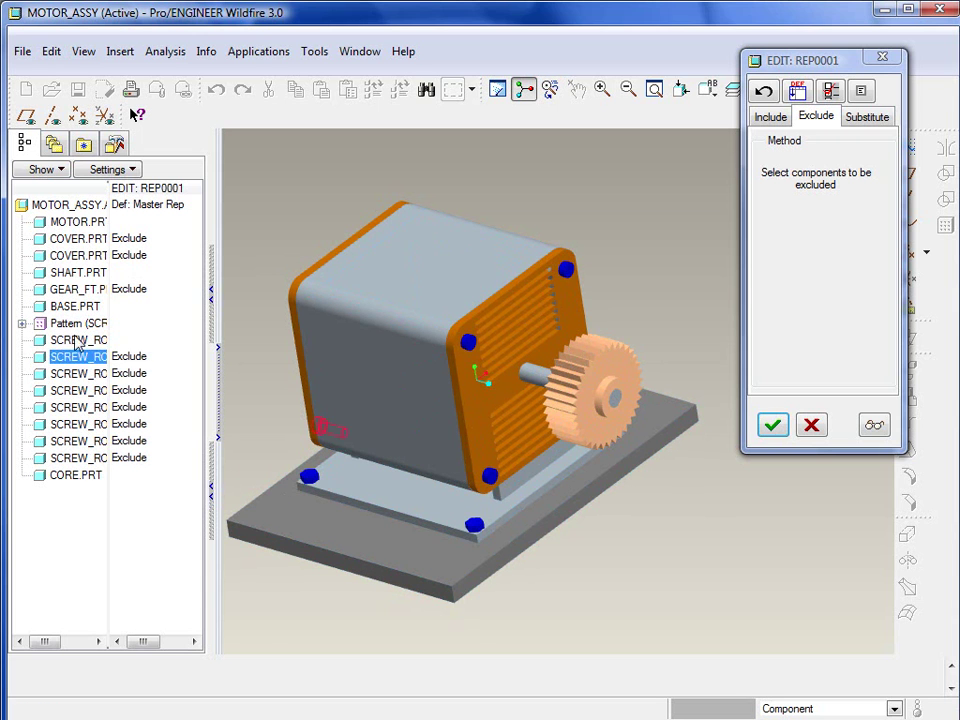
click(79, 340)
- Preview the rep, then also exclude the shaft and CORE.PRT and preview again
click(874, 424)
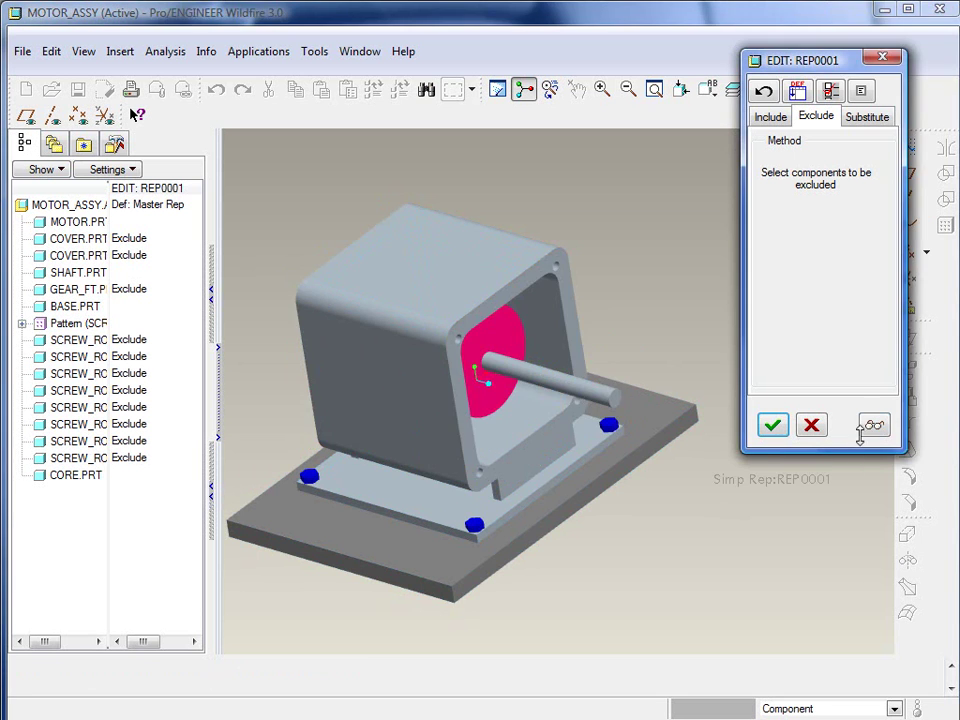
middle_drag(600, 497, 480, 467)
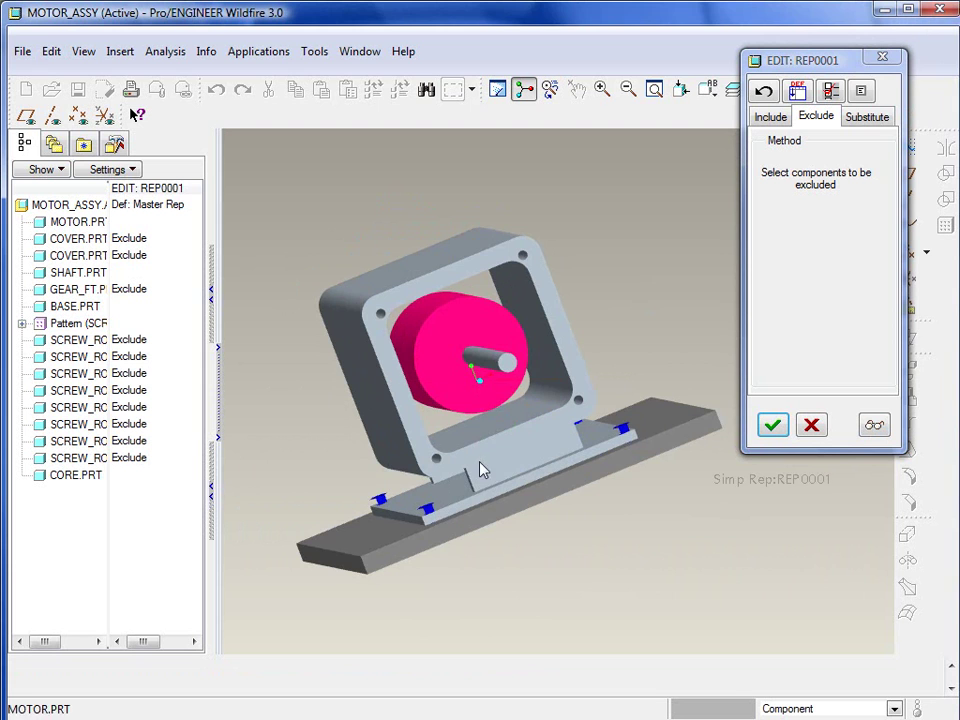
click(512, 356)
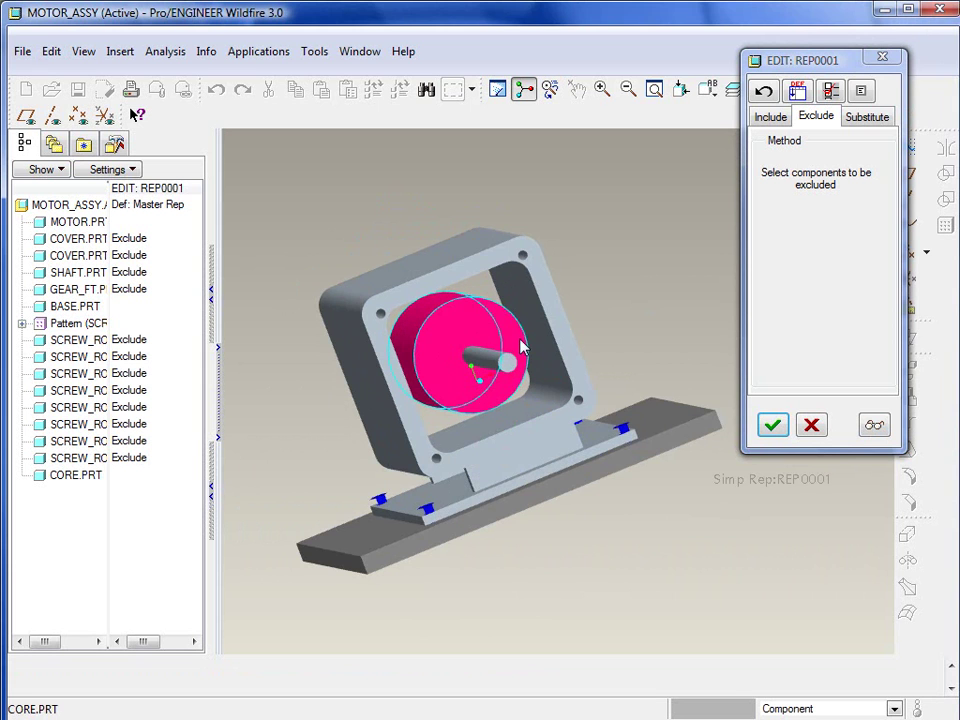
click(497, 342)
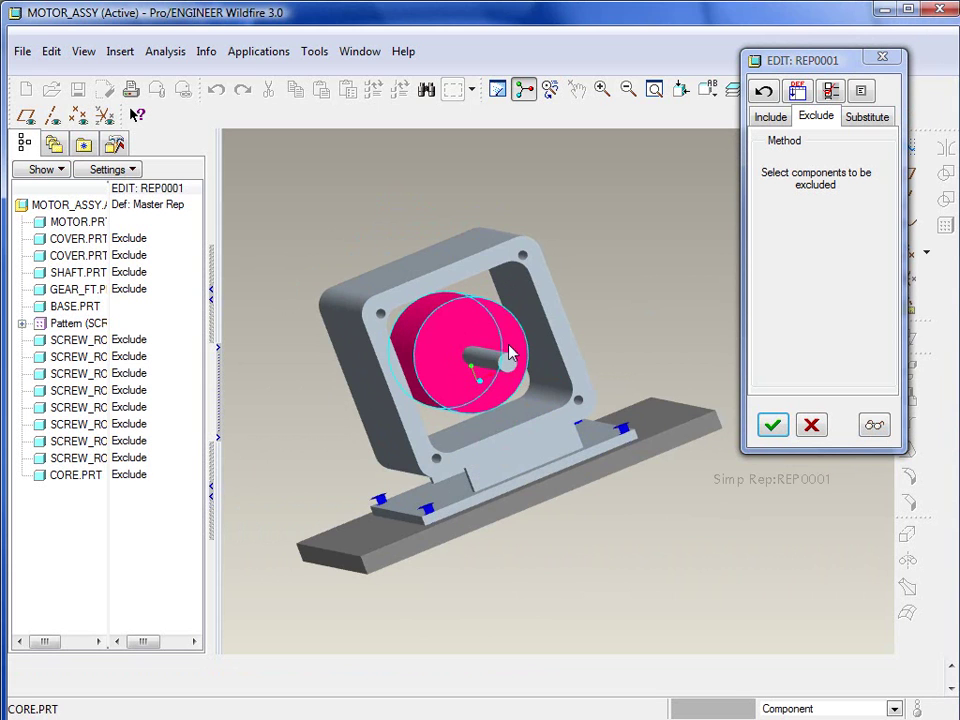
click(874, 430)
- Accept the REP0001 exclusions, close the View Manager, and inspect the simplified model
click(772, 425)
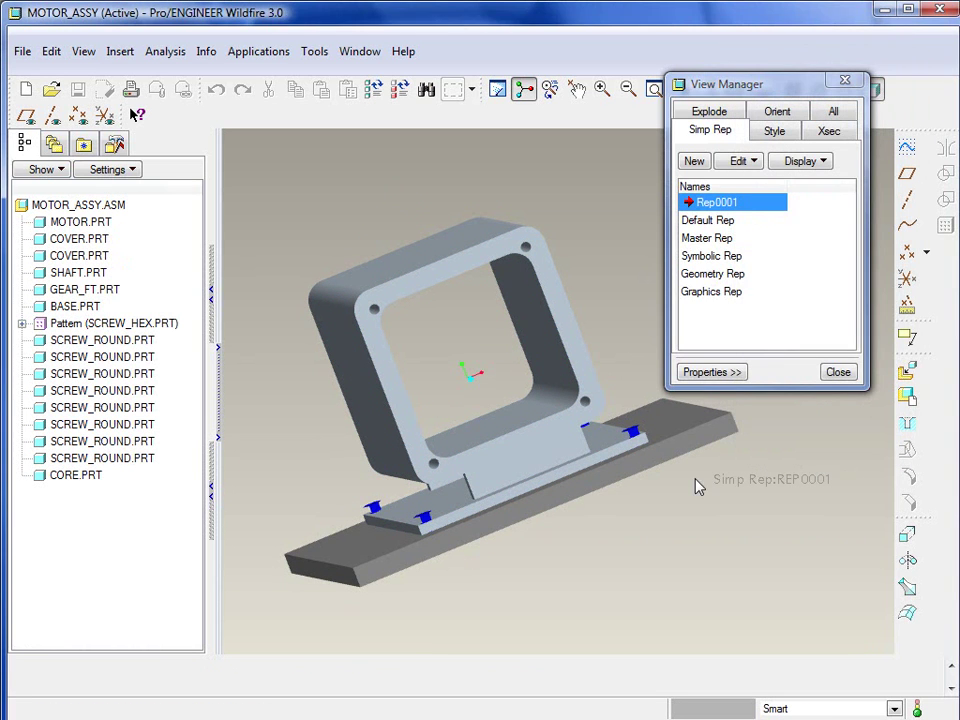
click(836, 372)
mouse_move(598, 360)
middle_down()
mouse_move(654, 371)
mouse_move(628, 387)
middle_up()
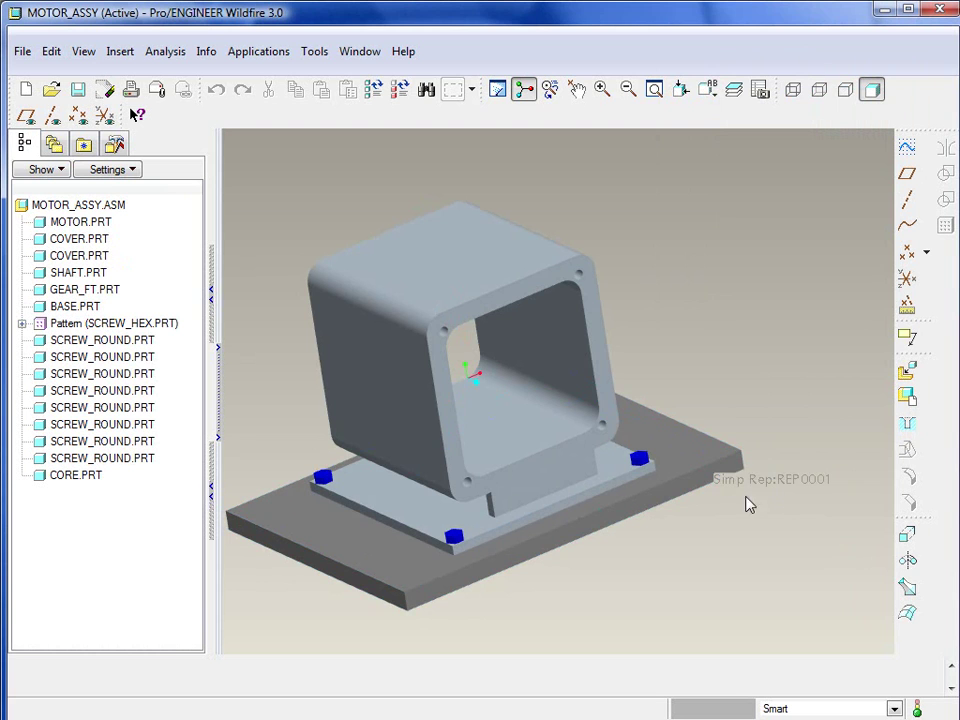
shift+middle_drag(725, 548, 703, 511)
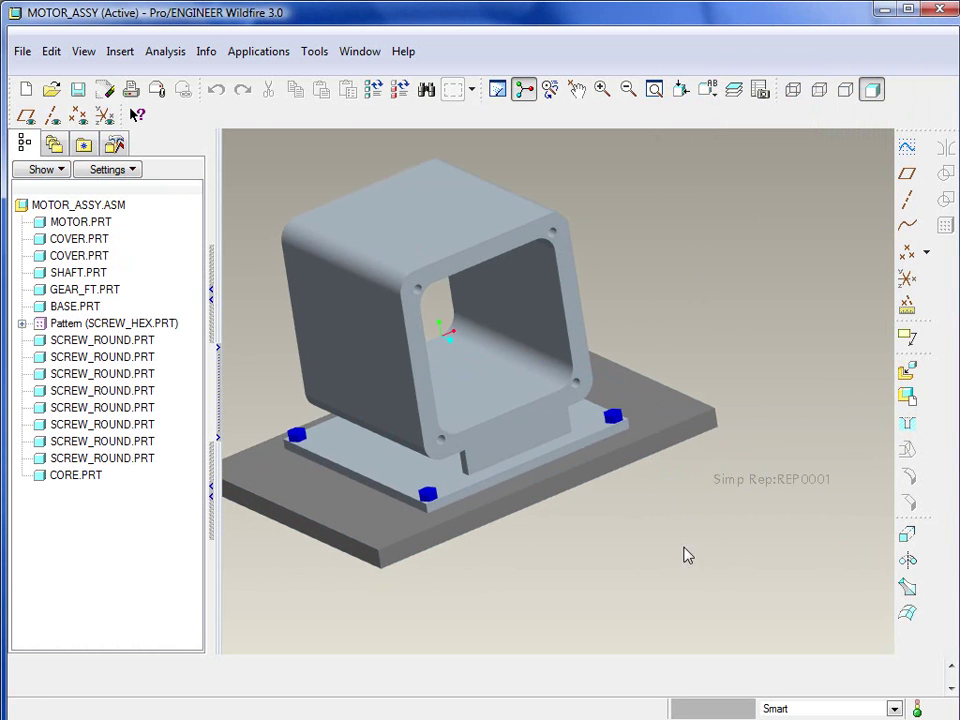
scroll(603, 503, down, 2)
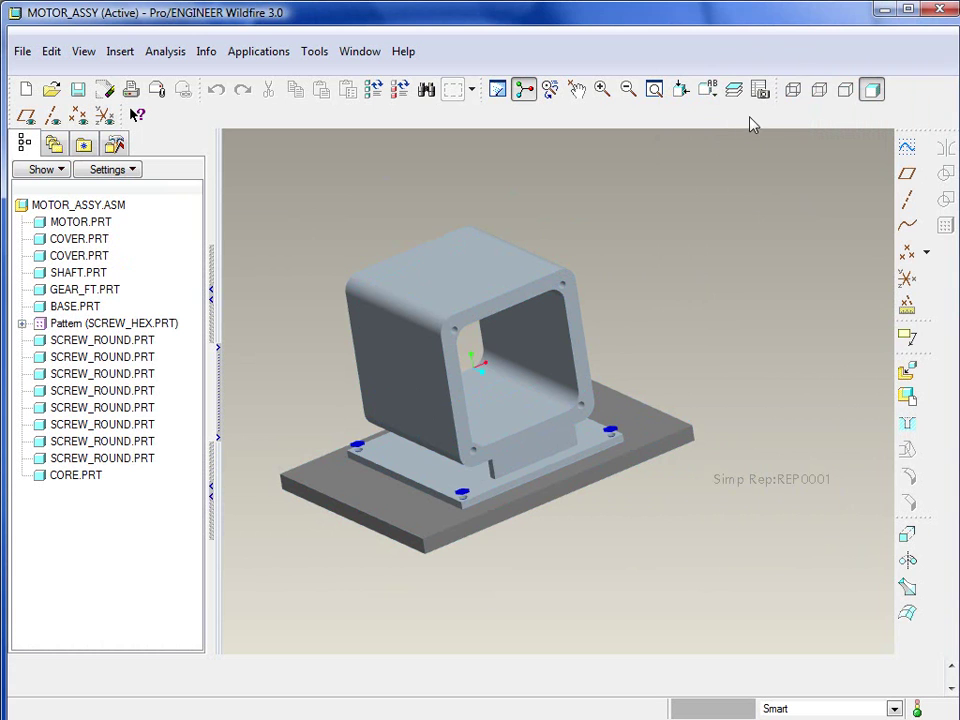
- In the View Manager, try removing REP0001 but cancel the deletion
click(759, 90)
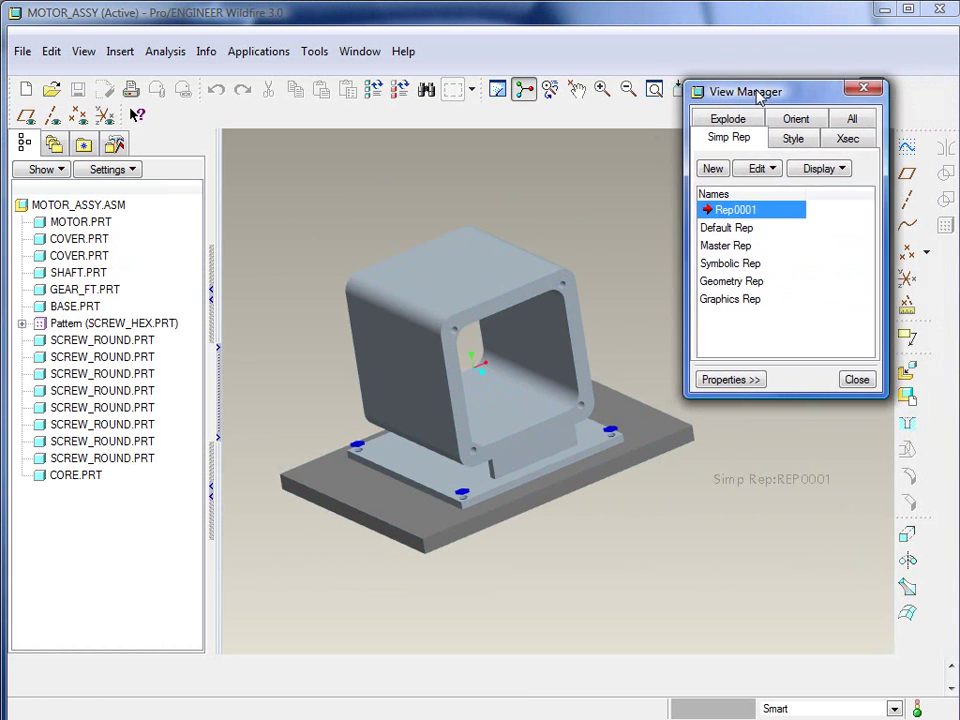
drag(759, 94, 753, 93)
click(751, 168)
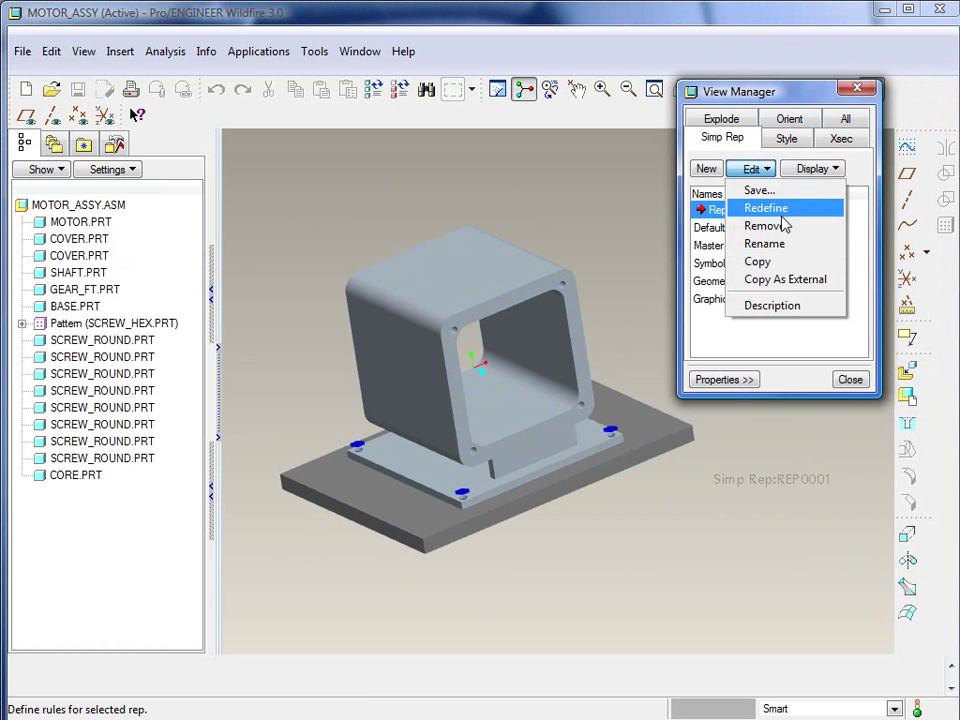
click(765, 225)
click(946, 611)
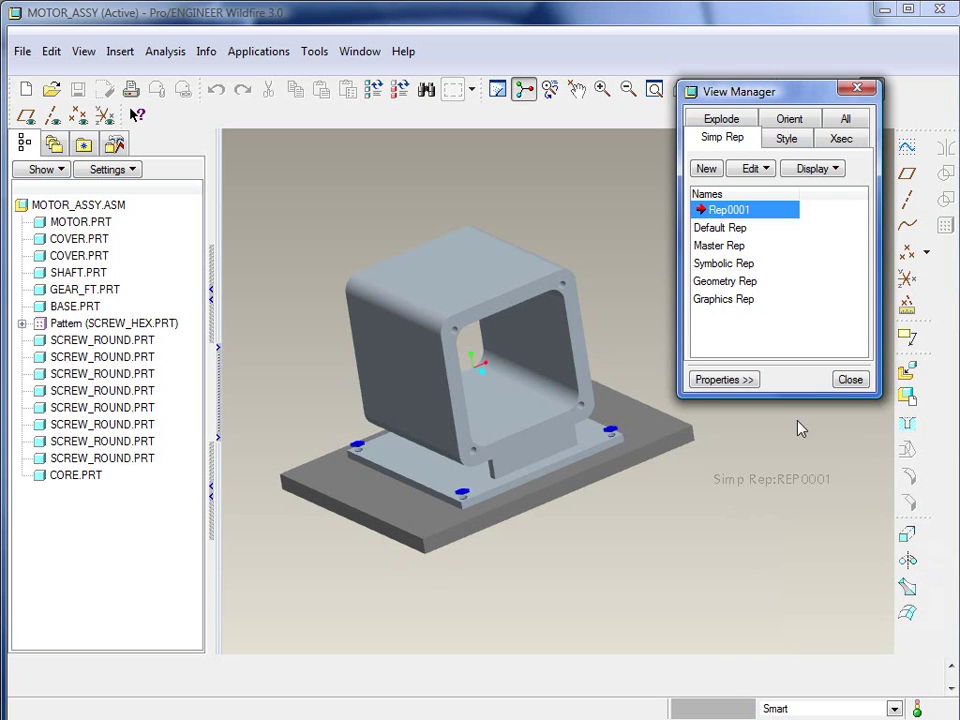
- Try redefining REP0001 and discard the edits, then dismiss the Copy option unused
click(751, 168)
click(766, 209)
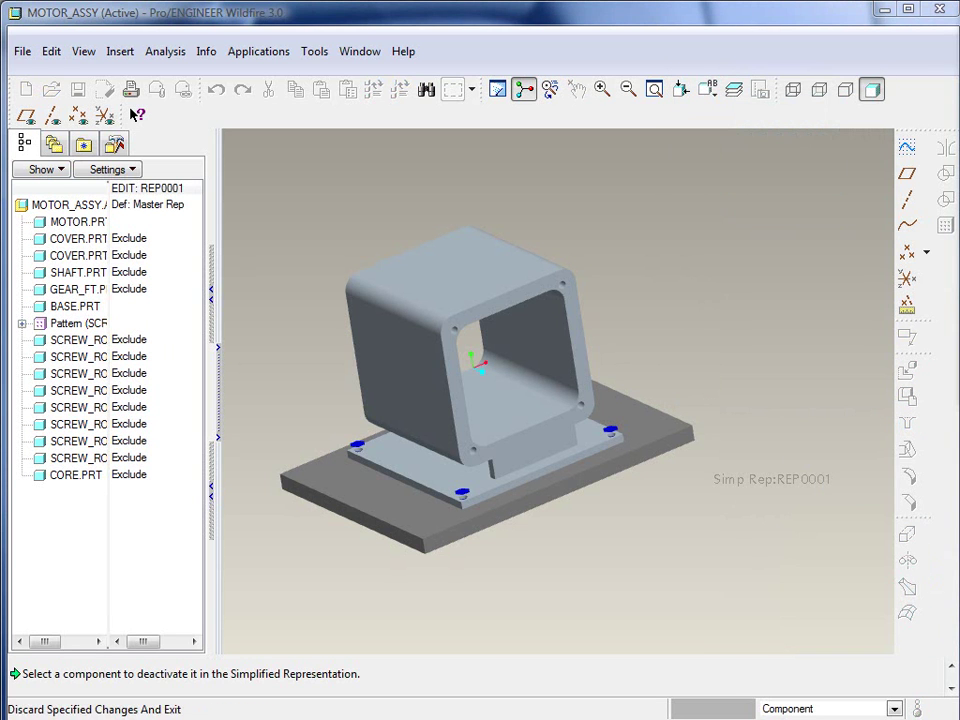
click(933, 339)
click(955, 237)
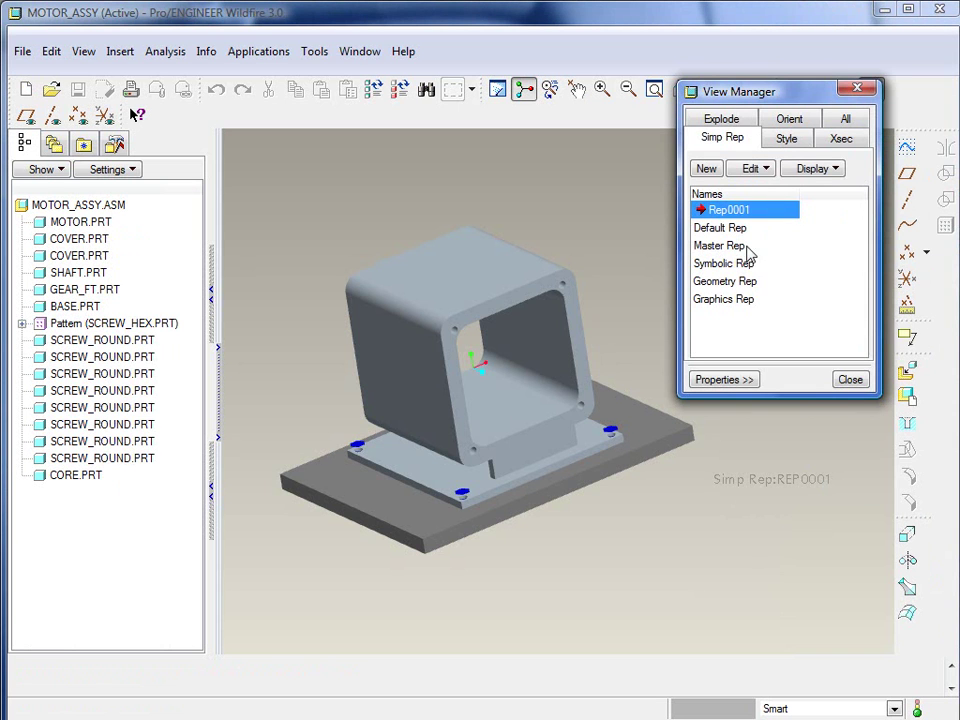
click(752, 168)
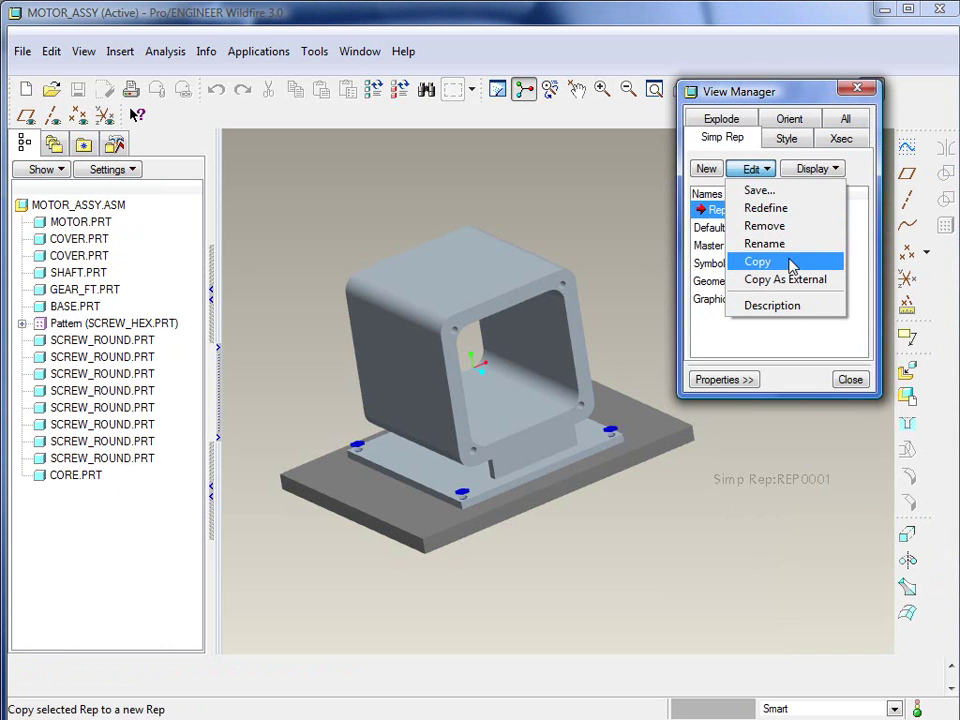
click(857, 176)
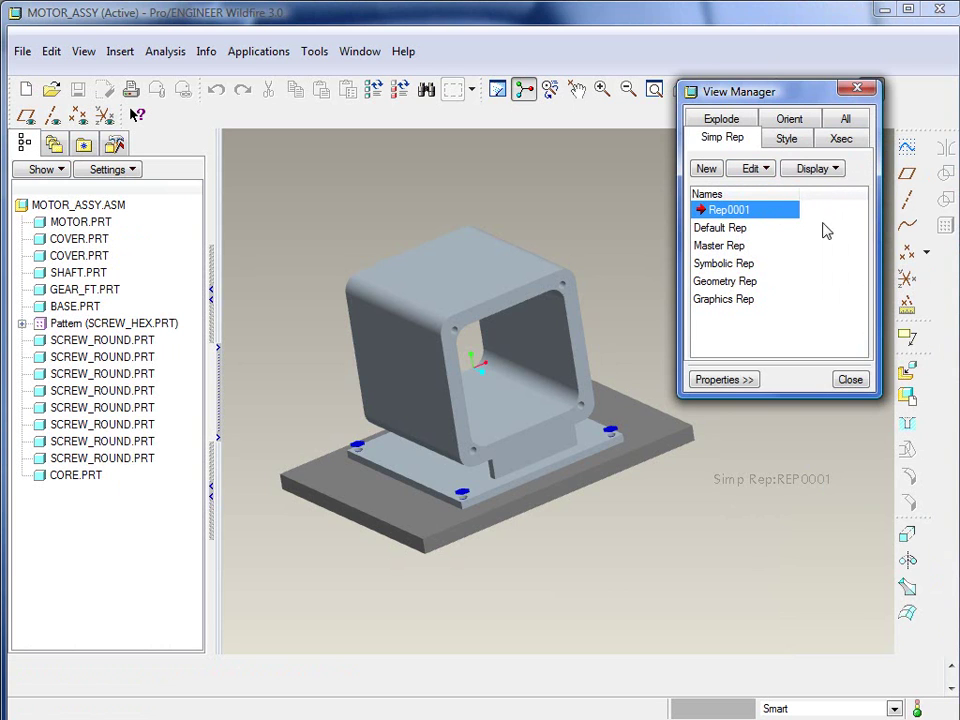
- Close the View Manager and close the motor assembly window
click(850, 379)
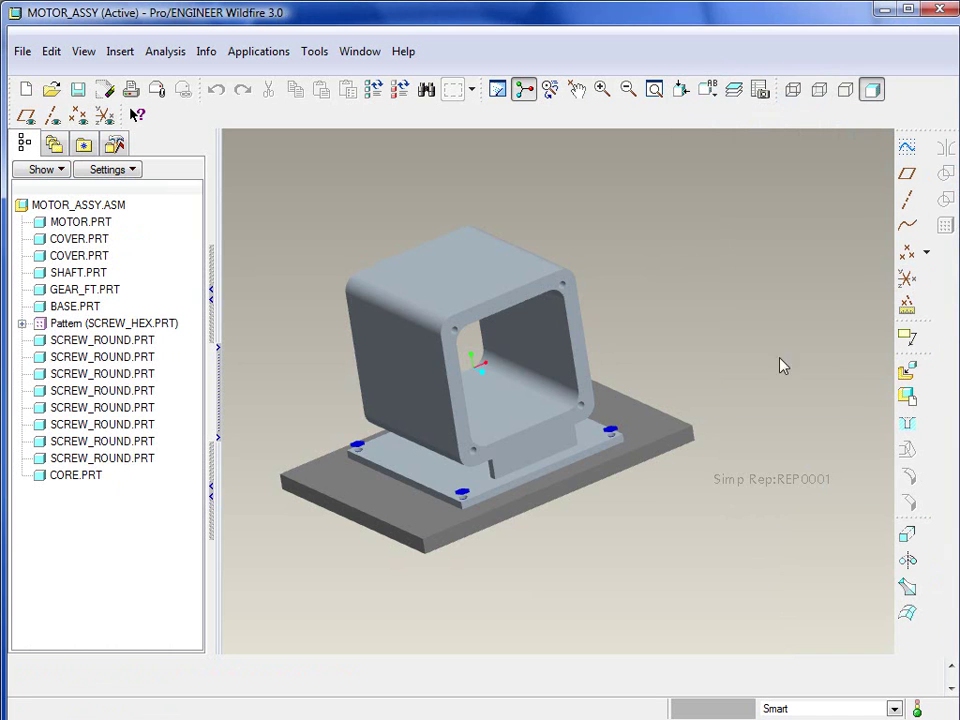
scroll(530, 413, up, 2)
middle_drag(530, 413, 546, 429)
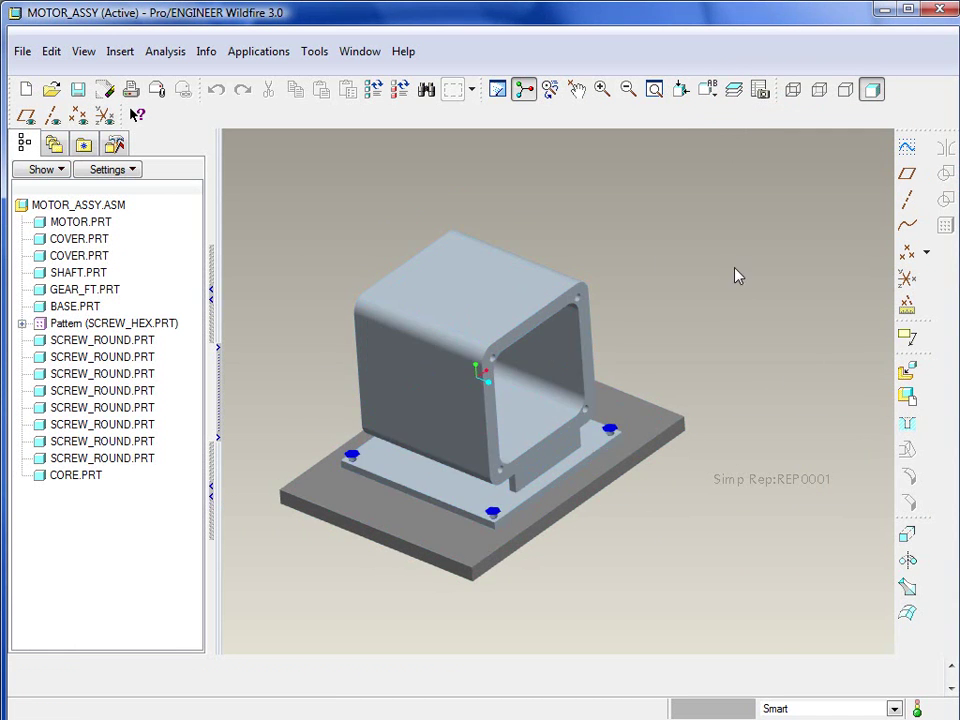
click(362, 51)
click(384, 111)
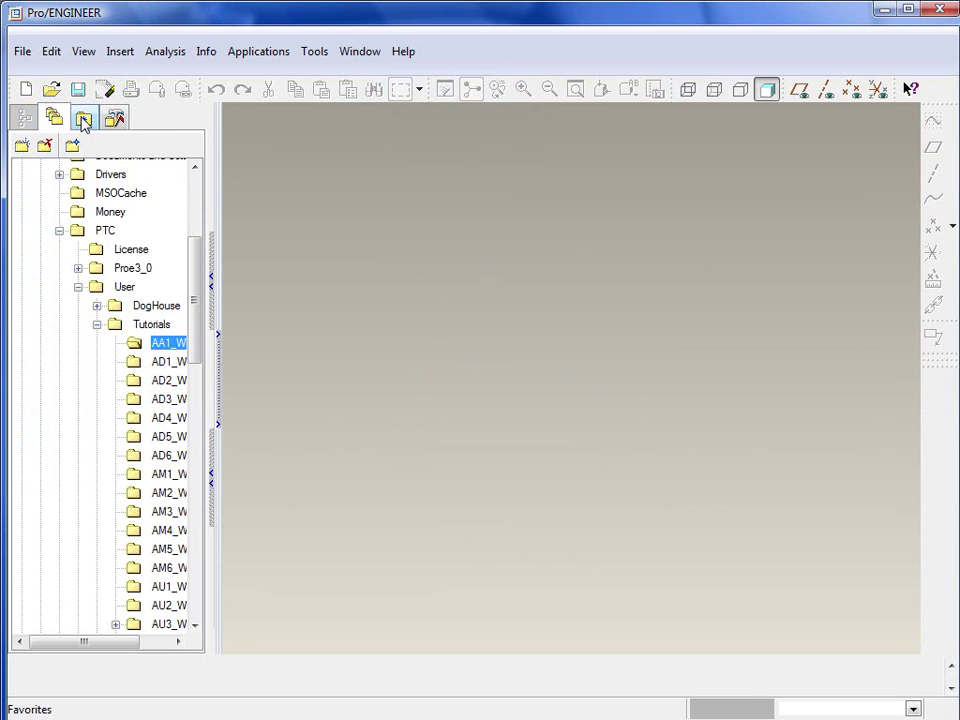
- Reopen motor_assy.asm from the File Open browser
click(53, 89)
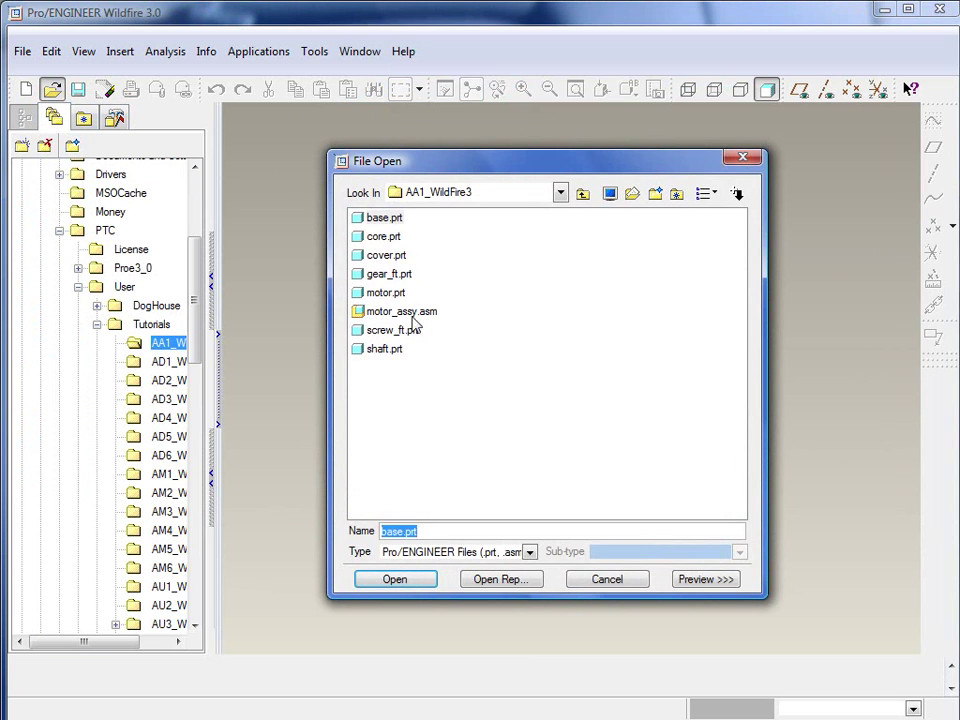
click(405, 311)
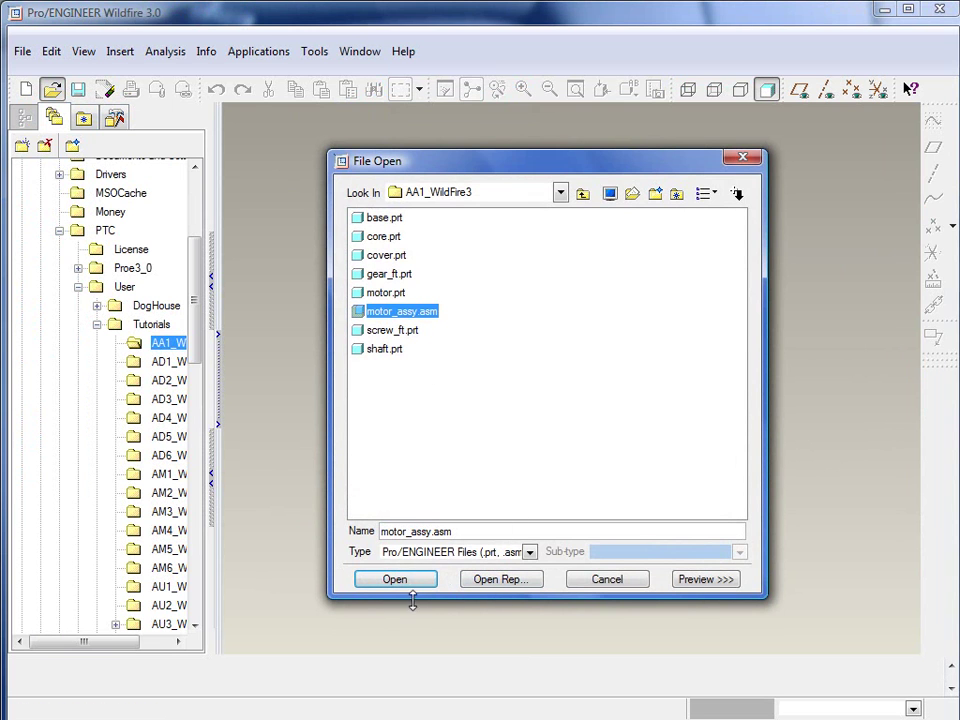
click(386, 584)
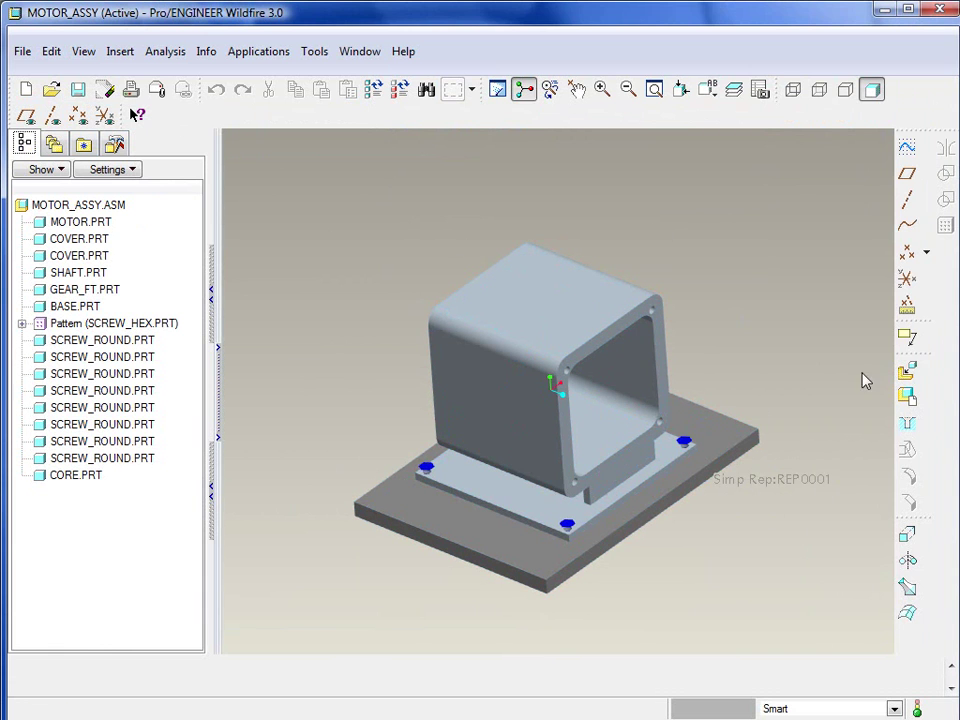
- Make Master Rep active again and close the assembly window
click(759, 90)
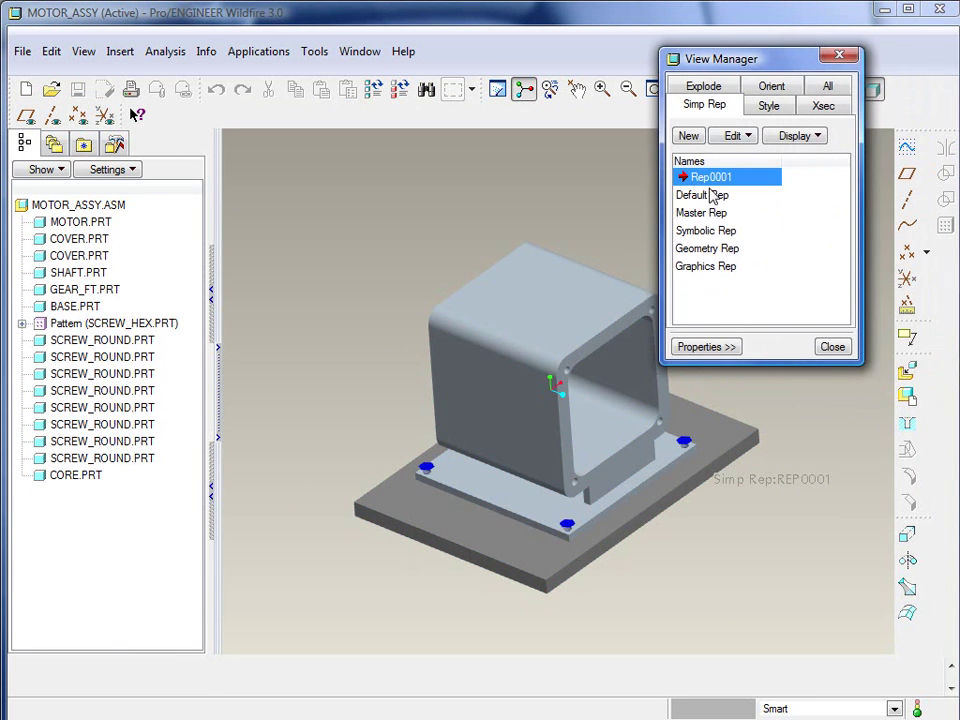
double_click(700, 213)
click(840, 347)
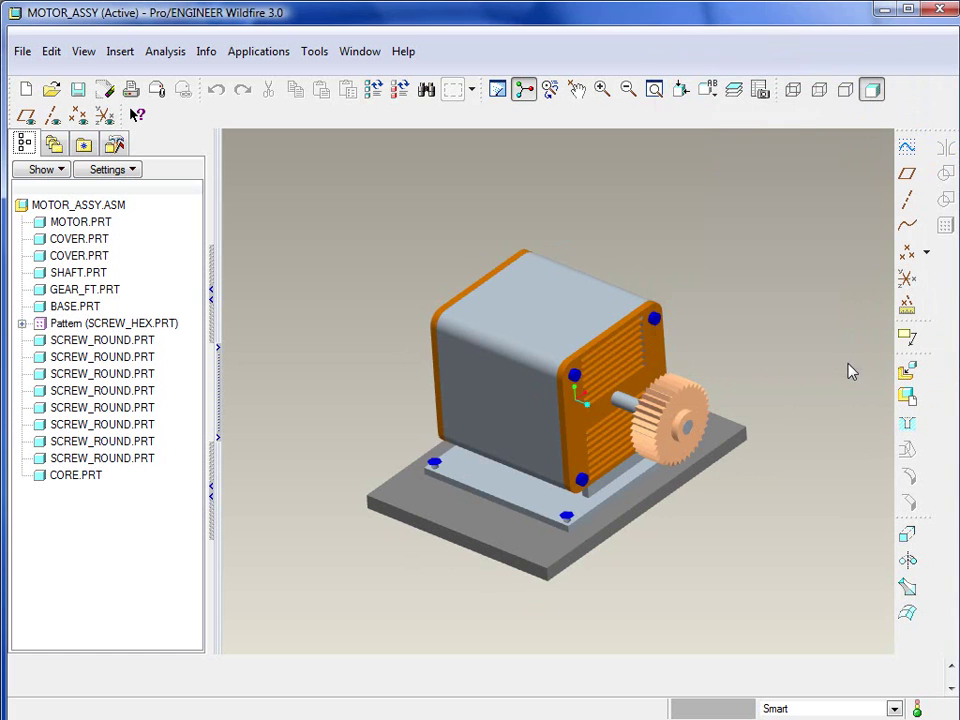
click(359, 51)
click(369, 110)
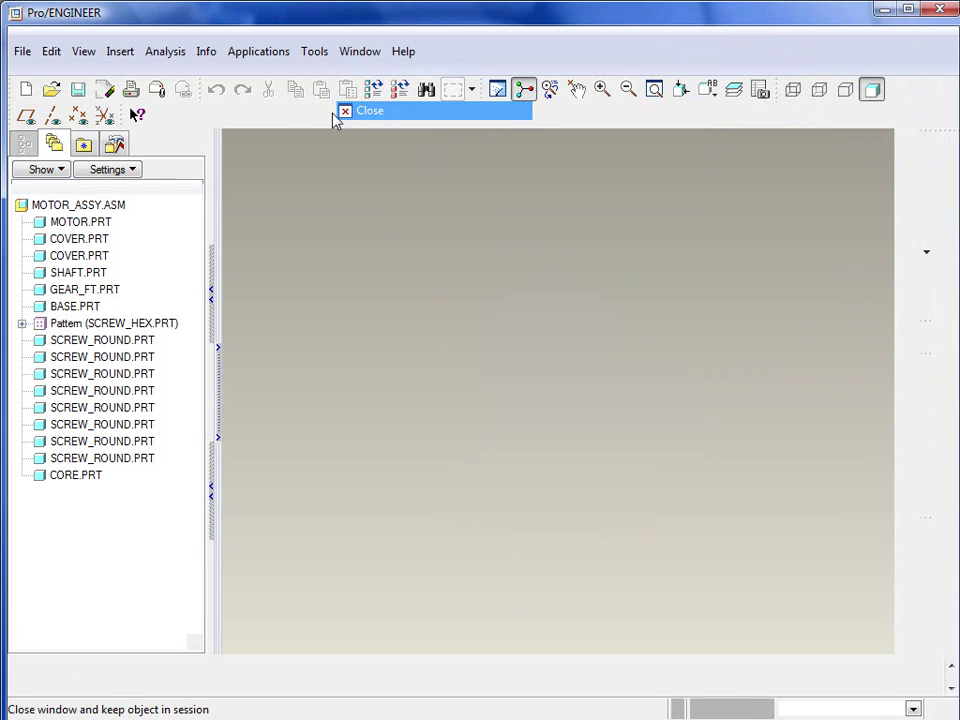
- Open motor_assy.asm through Open Rep and select REP0001 as the representation
click(52, 89)
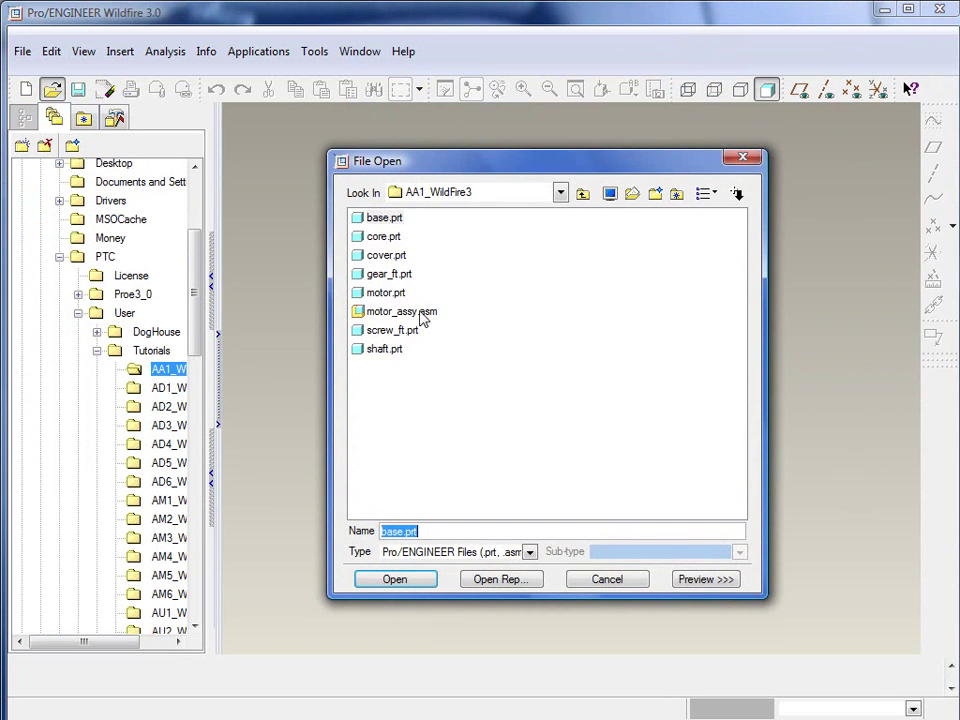
click(415, 312)
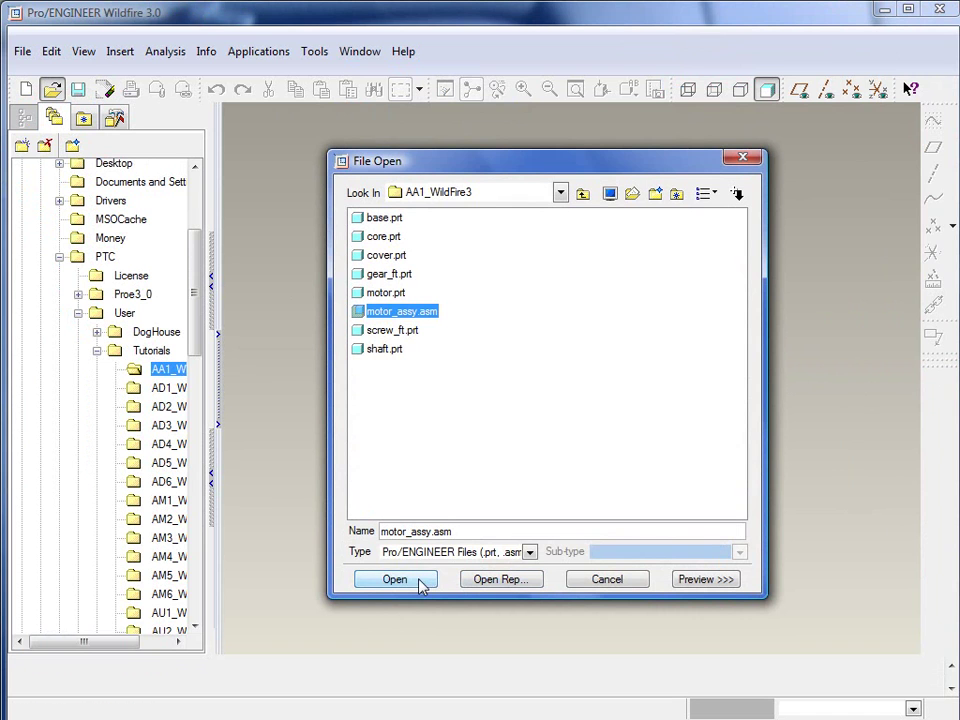
click(500, 580)
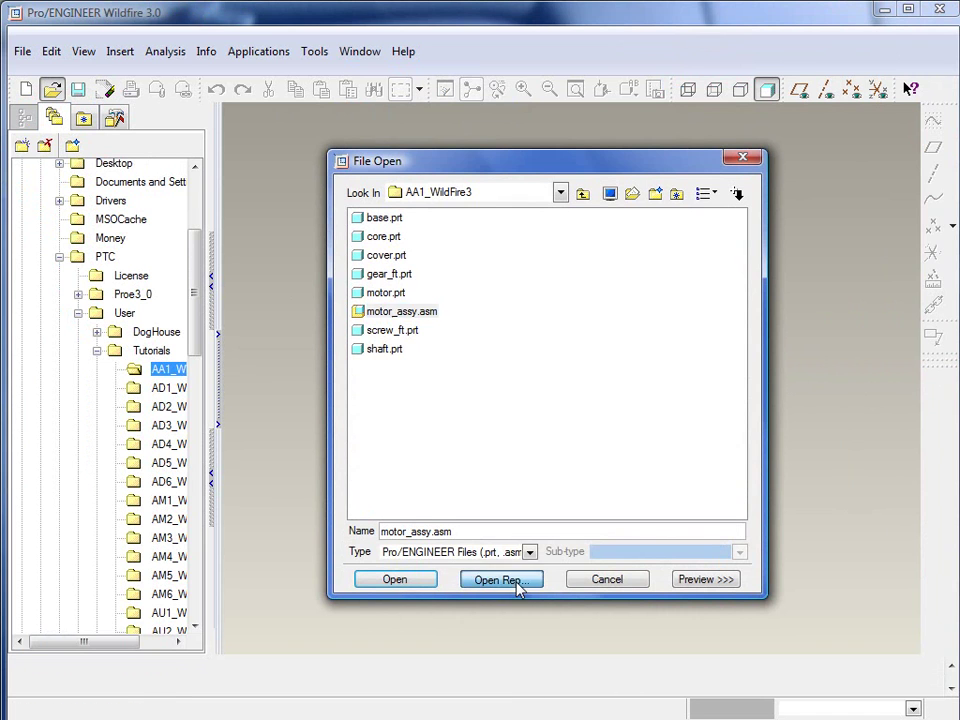
drag(868, 502, 521, 195)
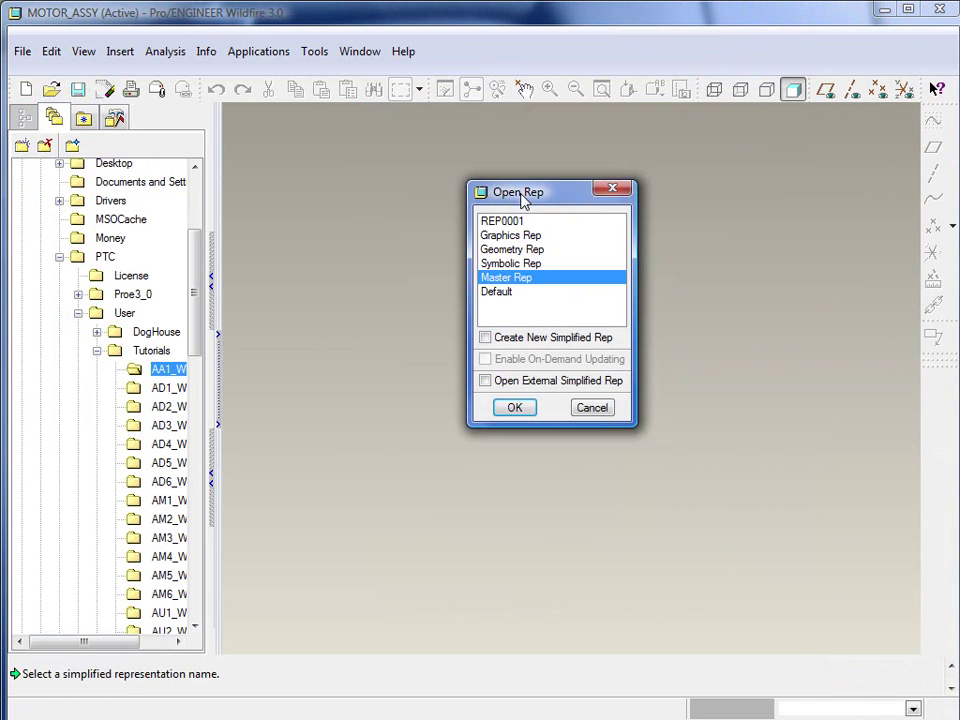
click(515, 221)
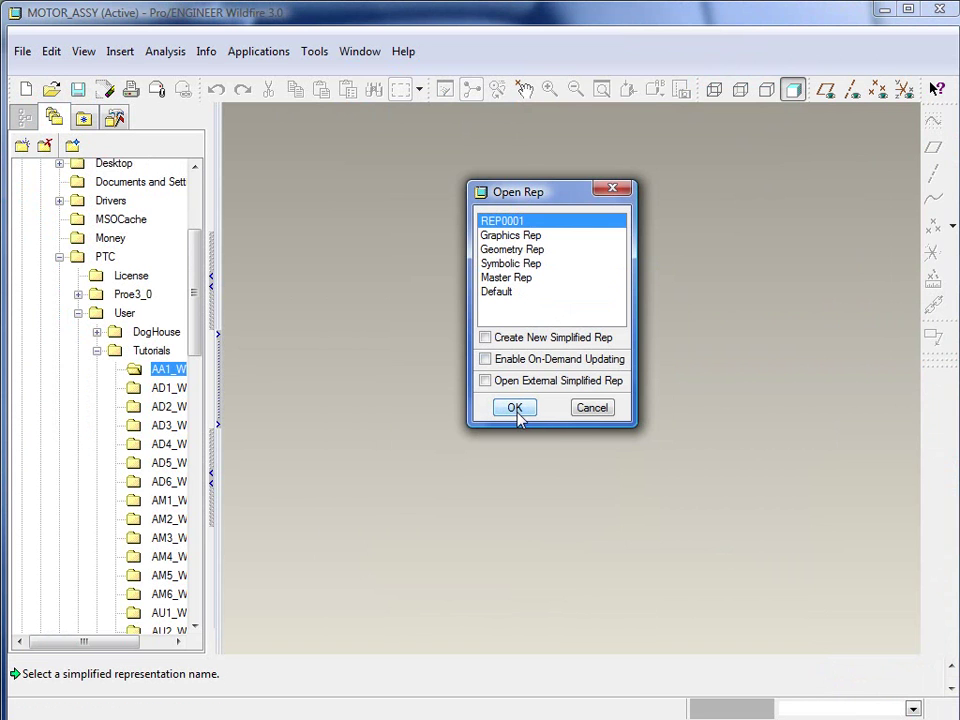
- Confirm REP0001 in Open Rep and spin the loaded model to inspect it
click(514, 408)
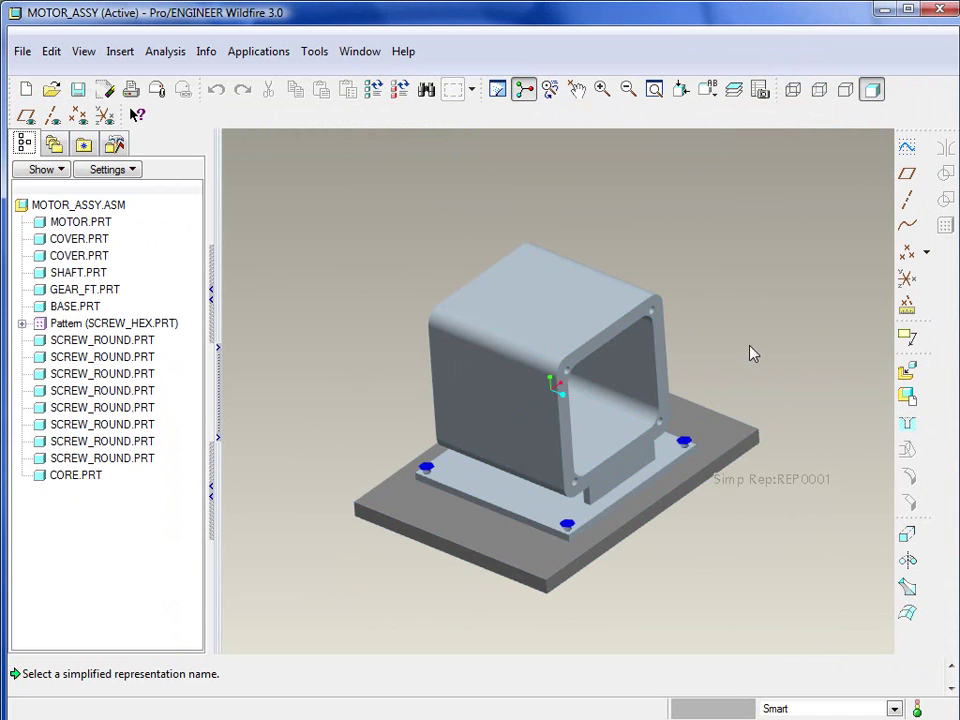
middle_drag(752, 353, 761, 330)
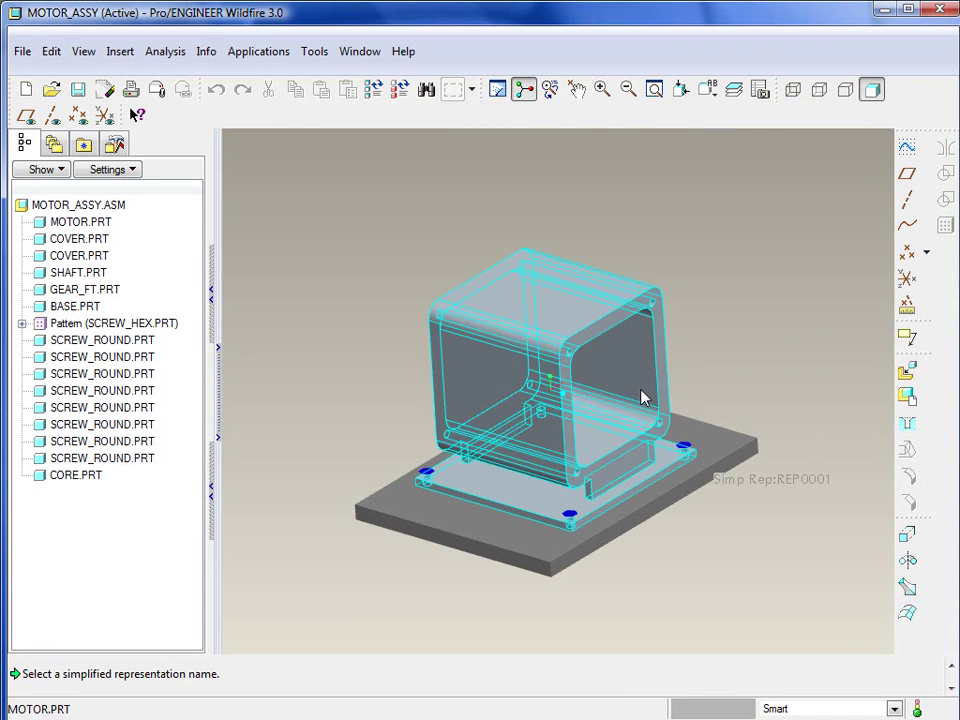